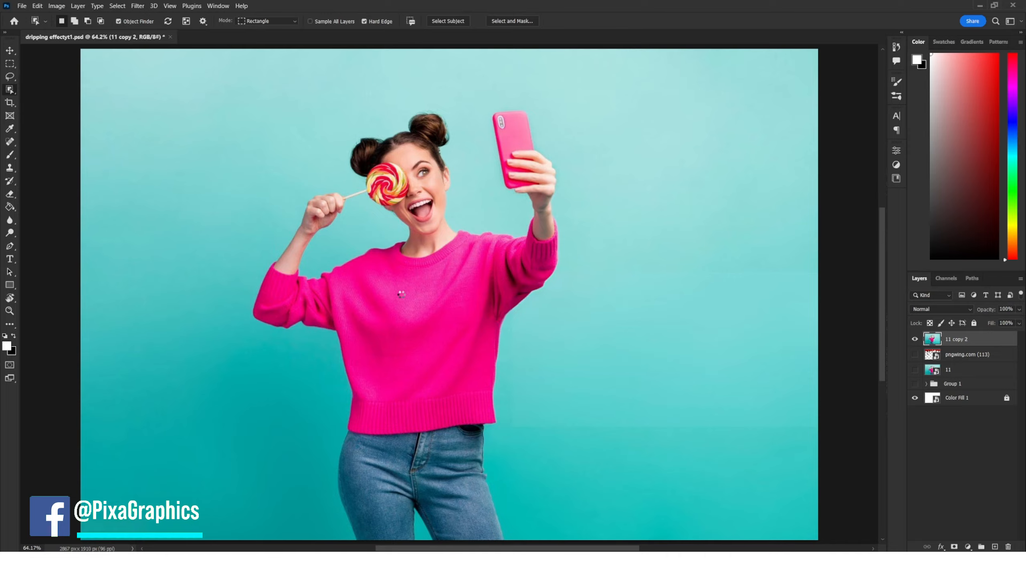
# Step: Select the woman in the photo with the Object Selection tool and contract the selection
pyautogui.click(402, 296)
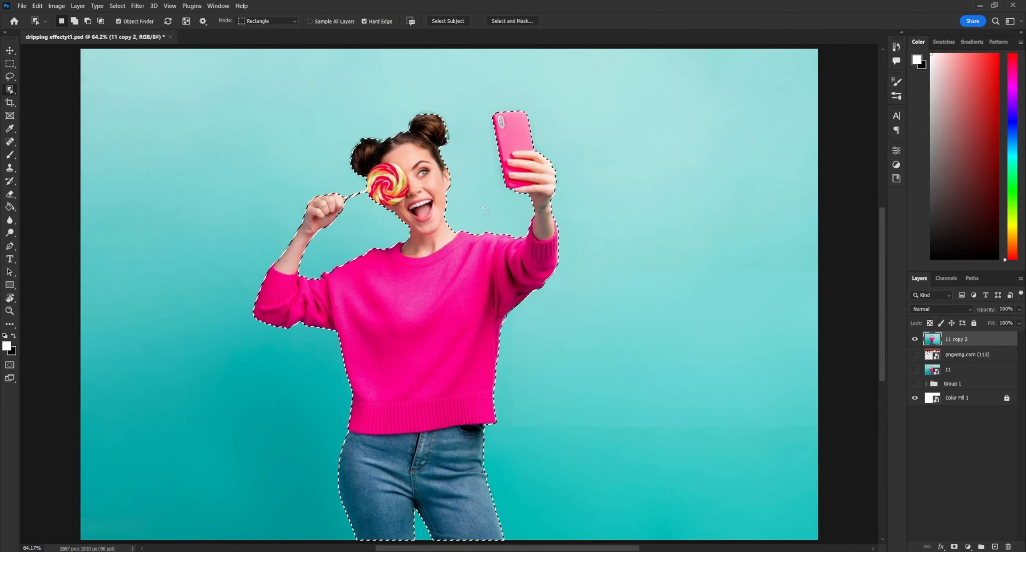
pyautogui.scroll(5, 424, 134)
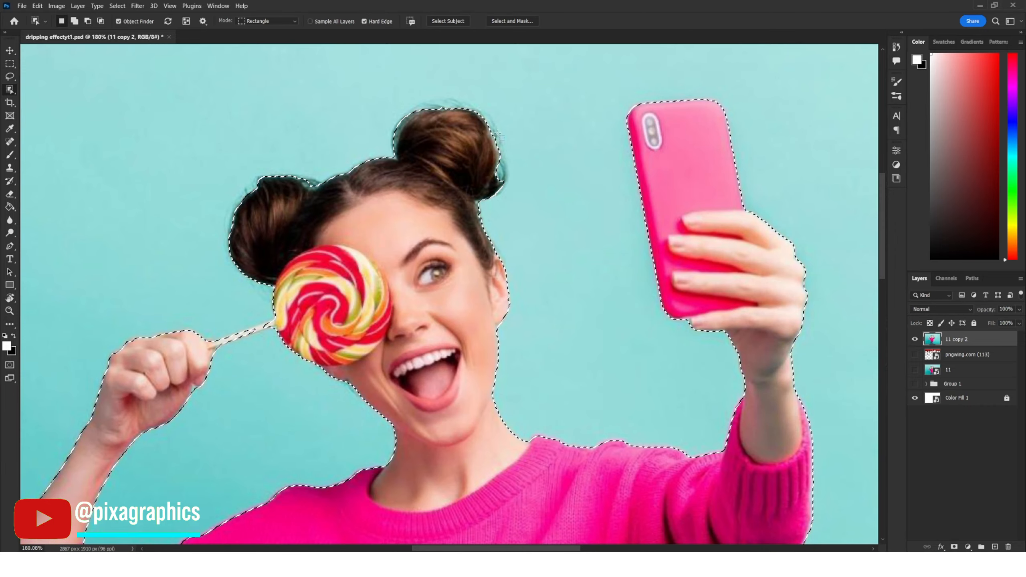
pyautogui.scroll(-2, 456, 184)
pyautogui.scroll(-3, 456, 184)
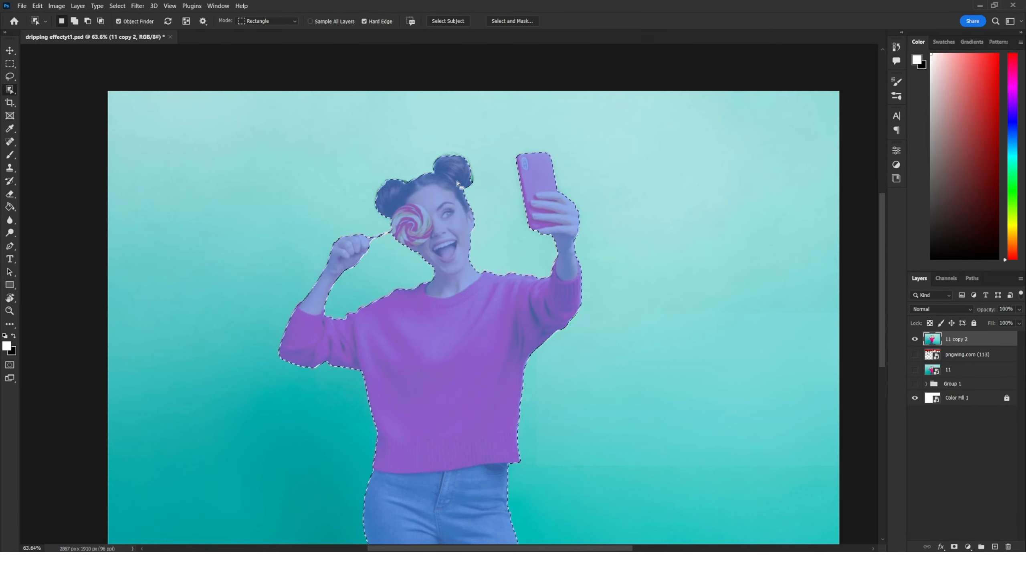
pyautogui.click(120, 5)
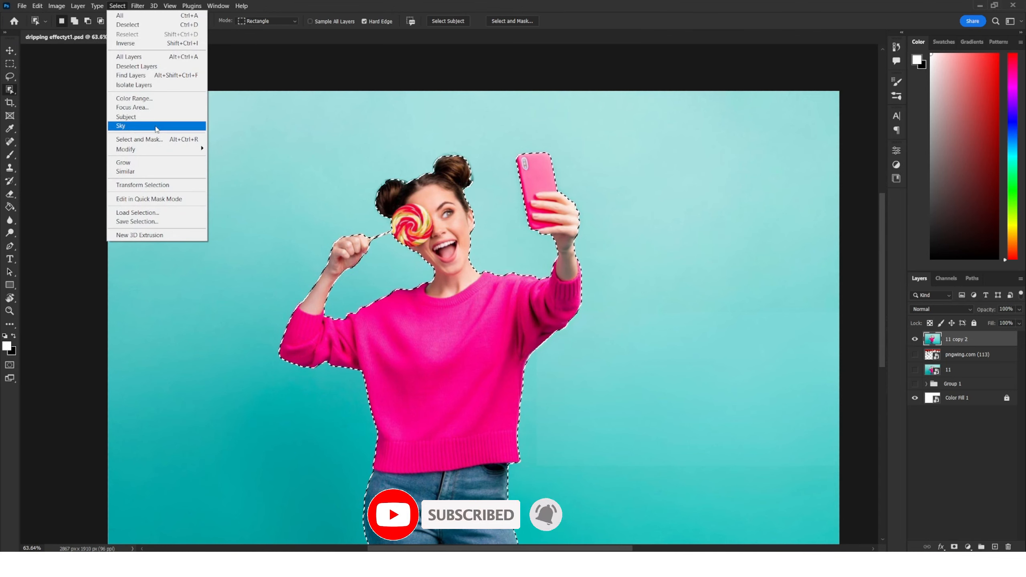
pyautogui.moveTo(189, 153)
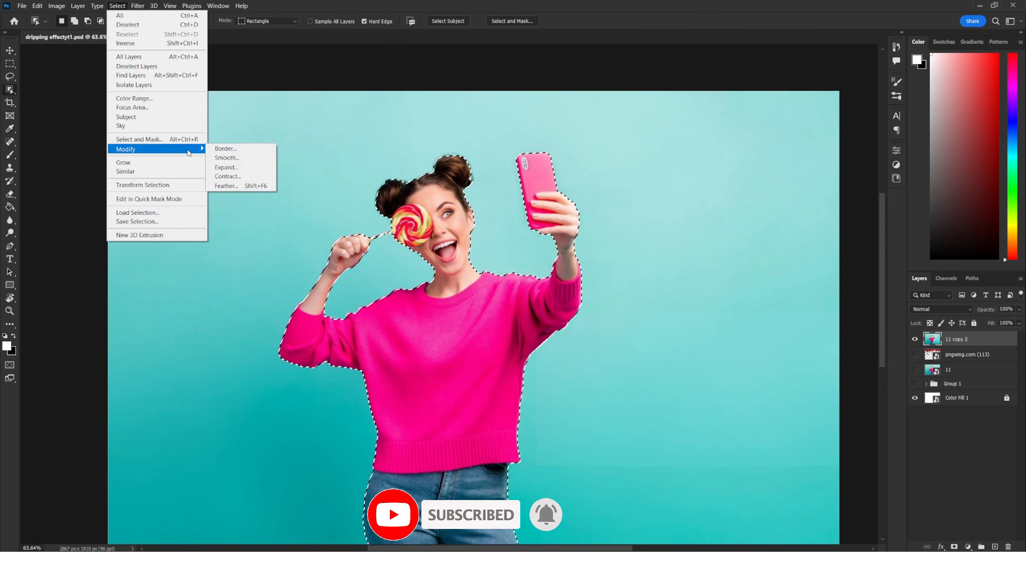
pyautogui.click(227, 176)
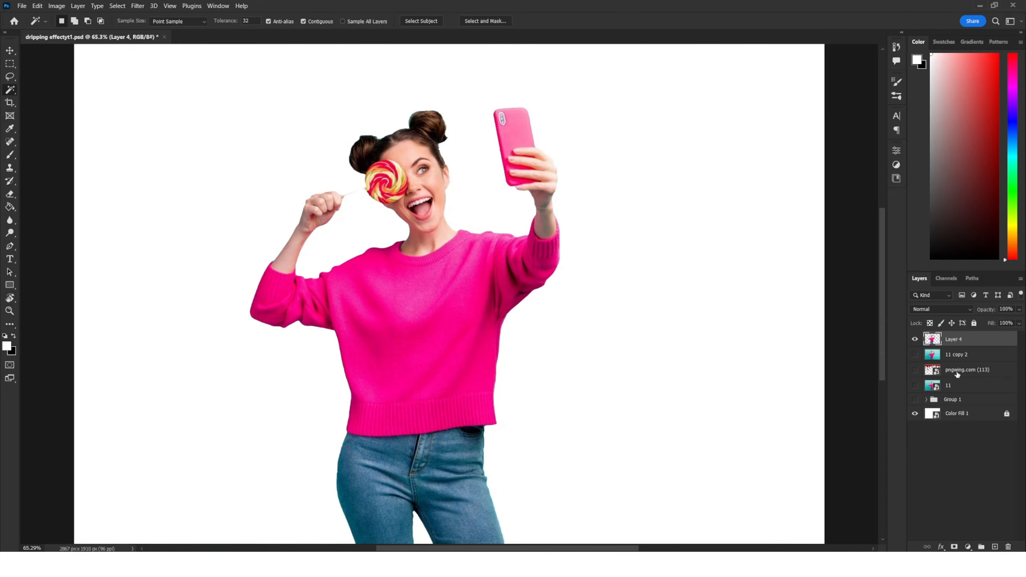
# Step: Show the pngwing.com (113) drip layer and move it above Layer 4 in the layer stack
pyautogui.click(957, 374)
pyautogui.press('u')
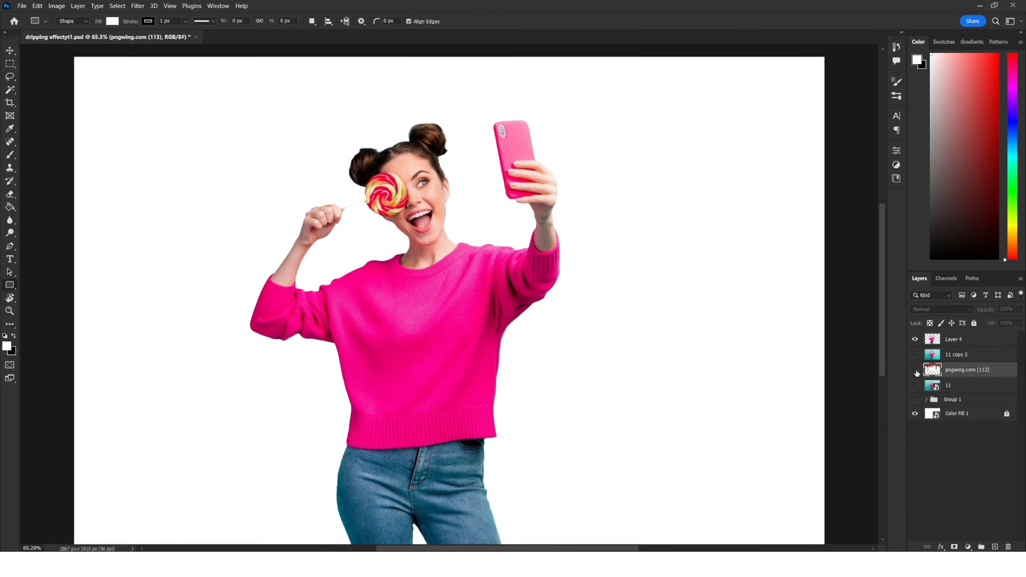
pyautogui.click(916, 370)
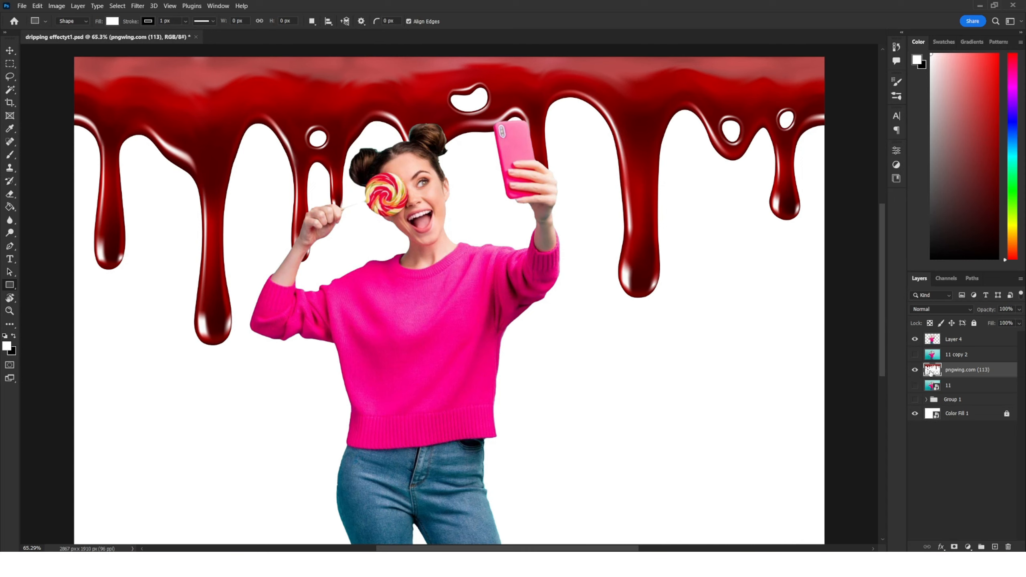
pyautogui.moveTo(956, 374); pyautogui.dragTo(954, 340)
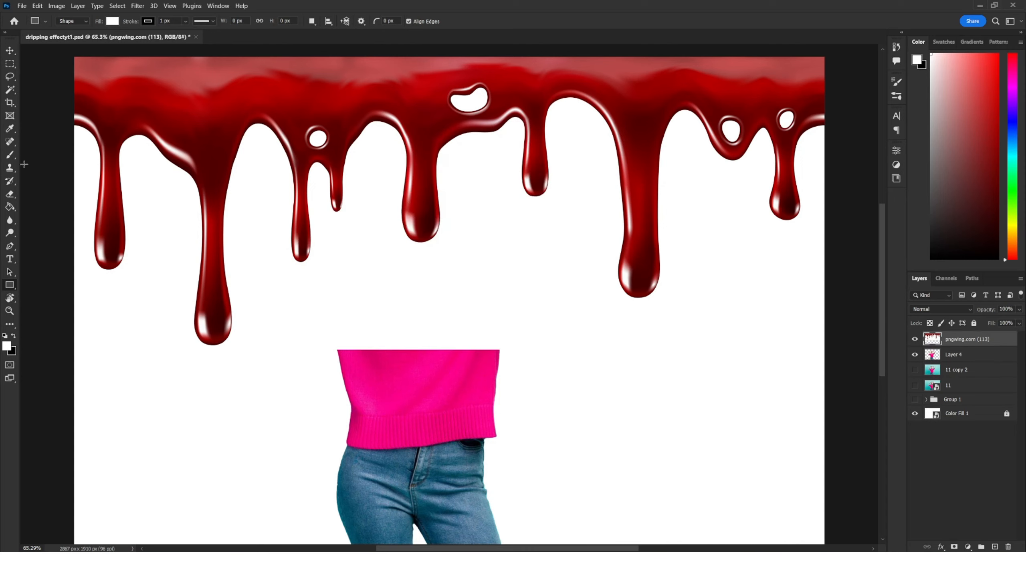
# Step: Move the red drip image down over the woman's sweater and shrink it horizontally toward the sweater's width
pyautogui.click(16, 51)
pyautogui.moveTo(437, 104); pyautogui.dragTo(436, 228)
pyautogui.moveTo(824, 327); pyautogui.dragTo(528, 327)
# Step: Fit the drip image across the sweater just above the hem, scaled to about 21% width and 29% height, and apply the transform
pyautogui.scroll(5, 431, 342)
pyautogui.moveTo(431, 342); pyautogui.dragTo(394, 275)
pyautogui.moveTo(566, 274); pyautogui.dragTo(573, 275)
pyautogui.moveTo(405, 303); pyautogui.dragTo(410, 302)
pyautogui.moveTo(578, 275); pyautogui.dragTo(566, 278)
pyautogui.moveTo(420, 279); pyautogui.dragTo(423, 303)
pyautogui.moveTo(571, 298); pyautogui.dragTo(567, 297)
pyautogui.moveTo(416, 356); pyautogui.dragTo(417, 403)
pyautogui.moveTo(426, 307); pyautogui.dragTo(429, 309)
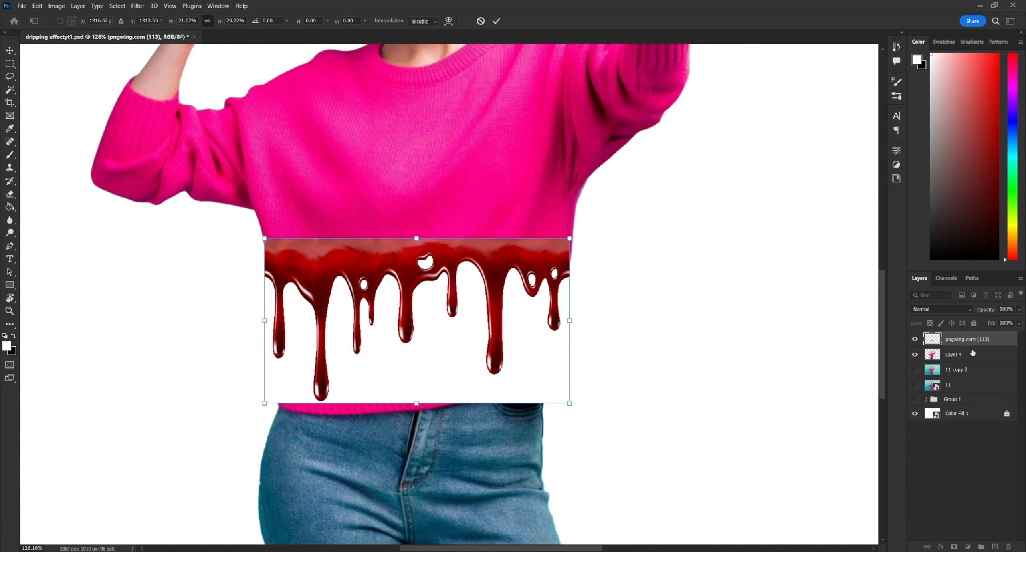
pyautogui.press('Return')
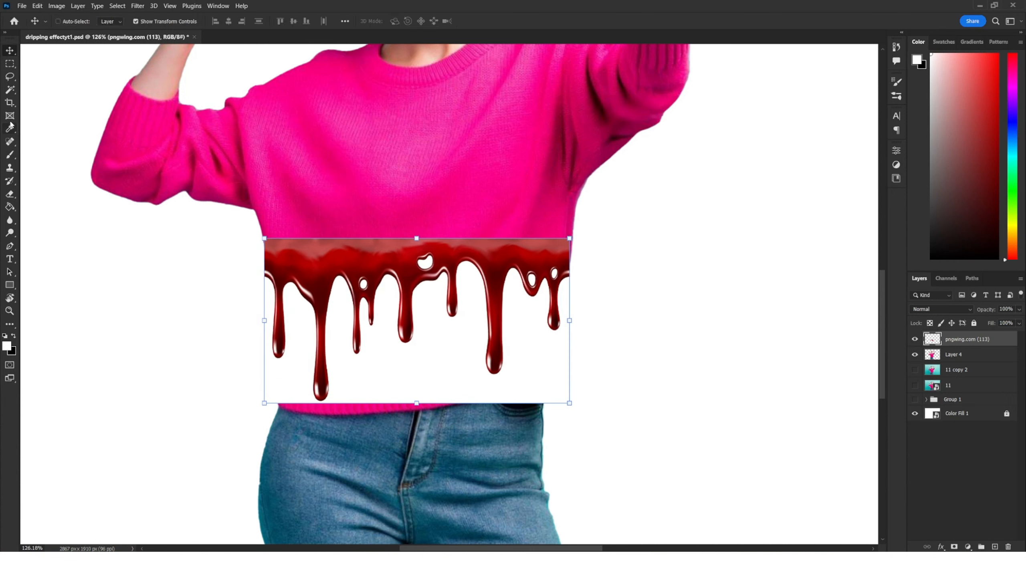
# Step: Select all white areas of the drip image with the Magic Wand and Similar, and delete them
pyautogui.rightClick(12, 95)
pyautogui.click(57, 110)
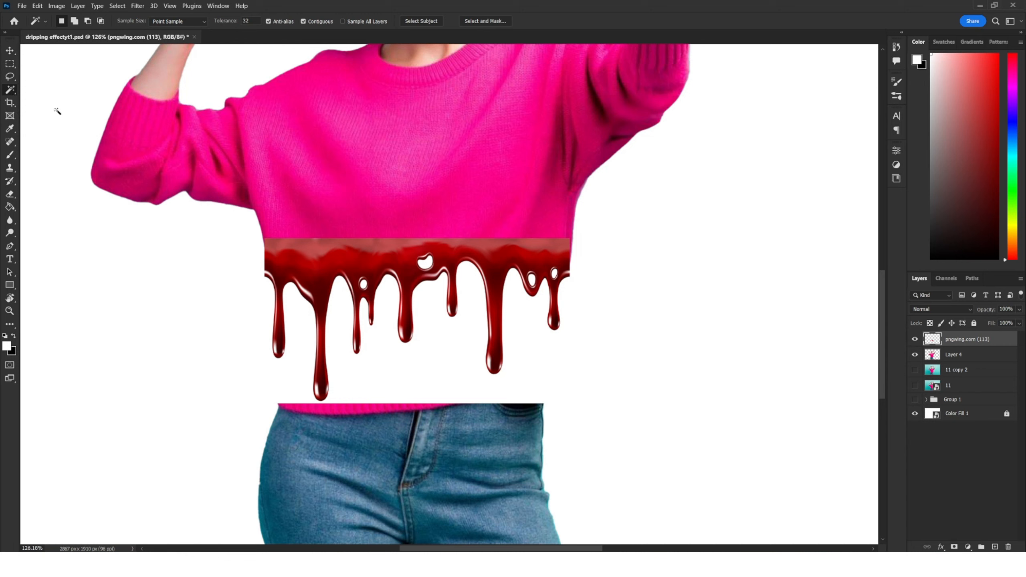
pyautogui.click(418, 378)
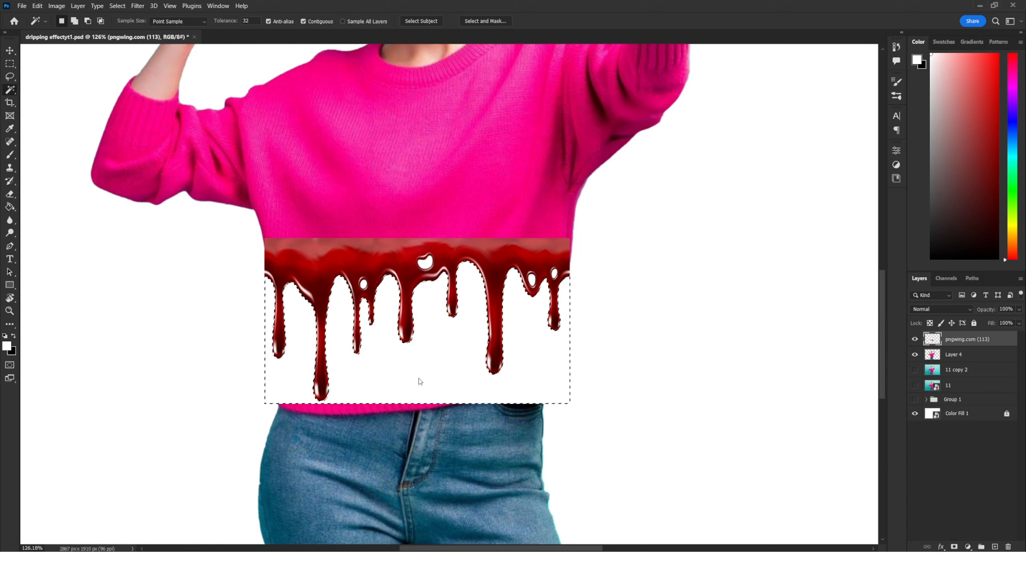
pyautogui.rightClick(434, 343)
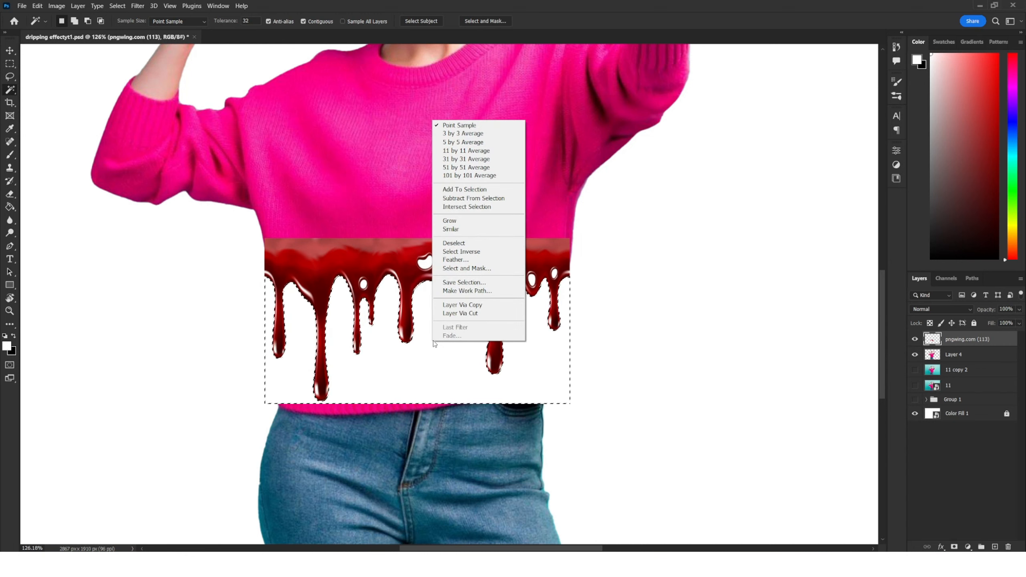
pyautogui.click(450, 229)
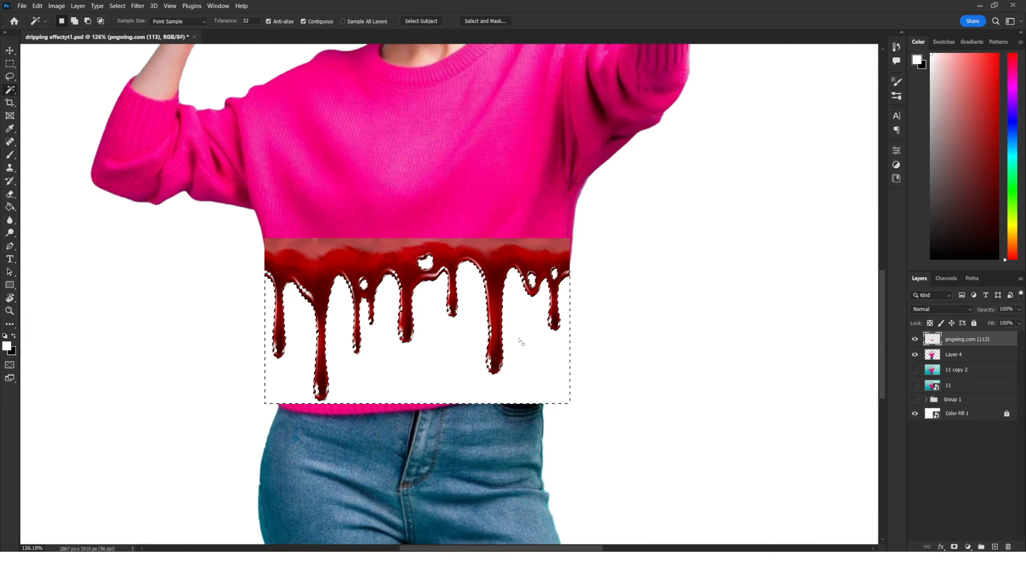
pyautogui.press('Delete')
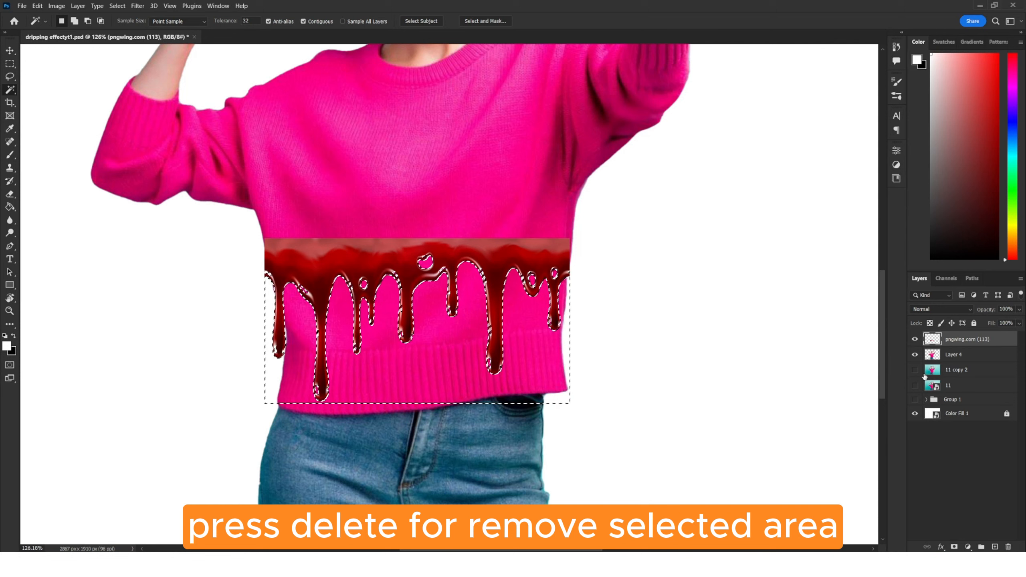
# Step: Hide the drip layer and add an inverted layer mask to Layer 4 from the active selection
pyautogui.click(915, 339)
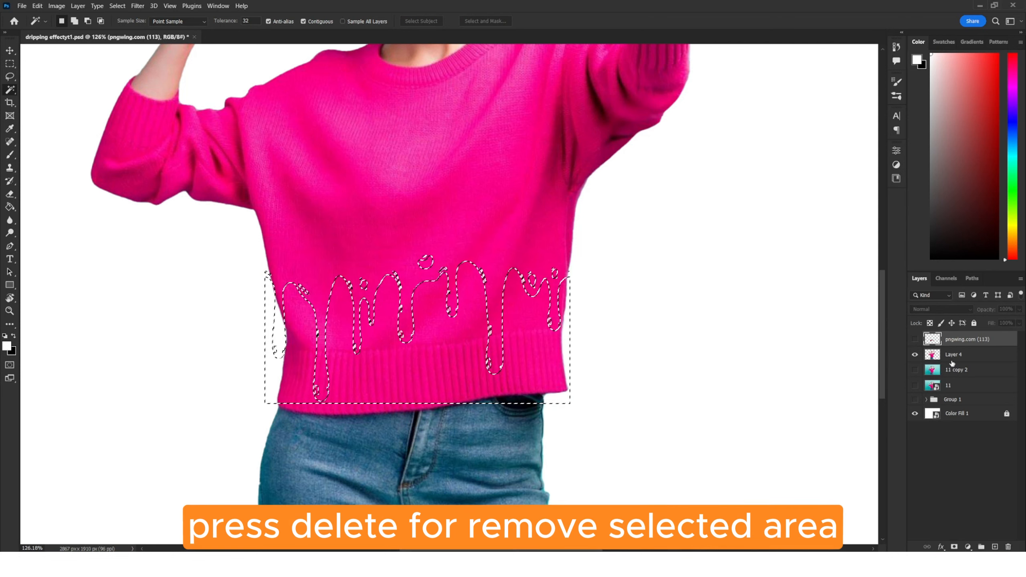
pyautogui.click(953, 354)
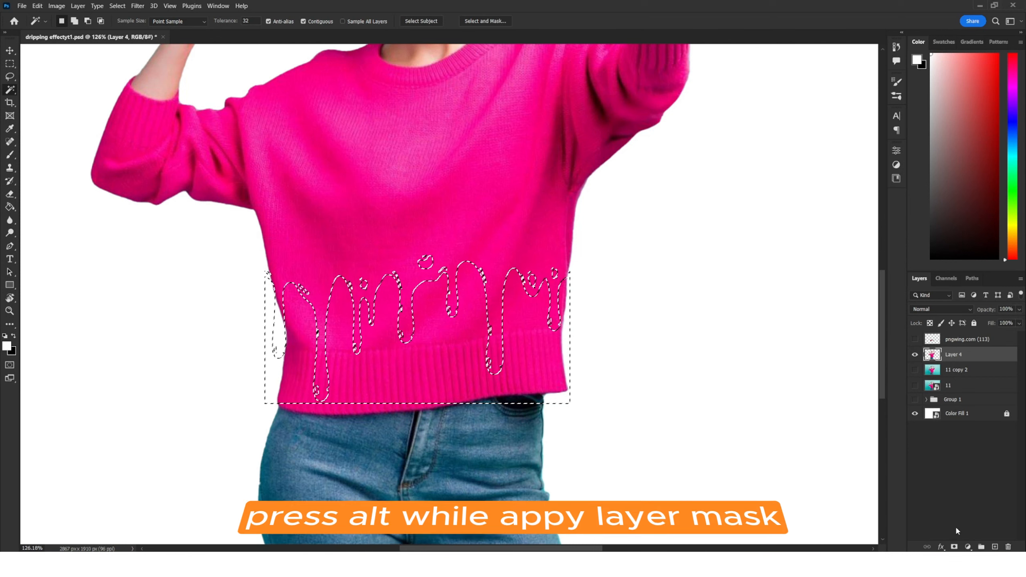
pyautogui.keyDown('alt'); pyautogui.click(954, 547); pyautogui.keyUp('alt')
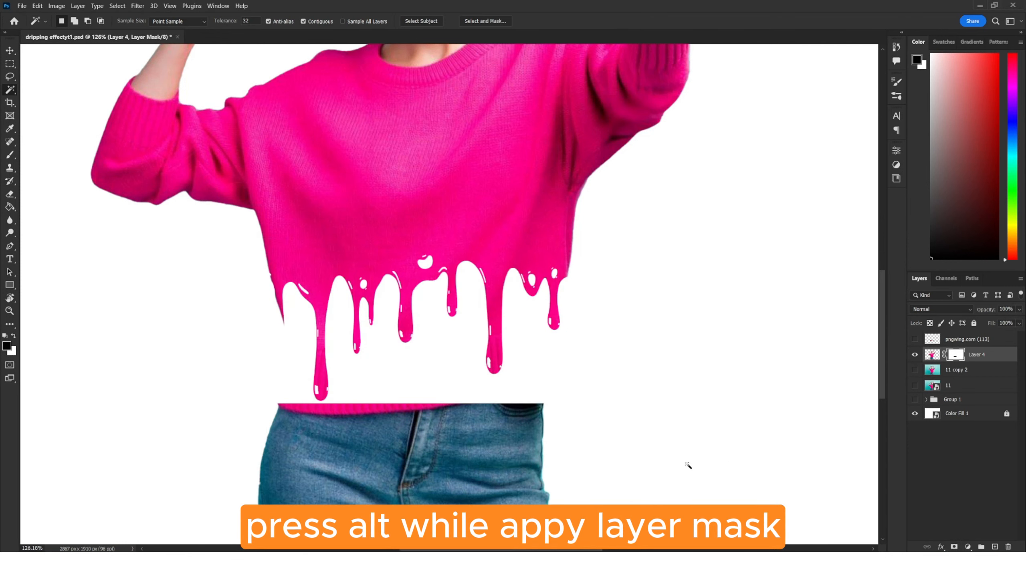
# Step: Paint black on Layer 4's mask with a large brush to hide the jeans and sweater hem below the drips
pyautogui.scroll(-5, 510, 404)
pyautogui.moveTo(523, 469); pyautogui.dragTo(493, 313)
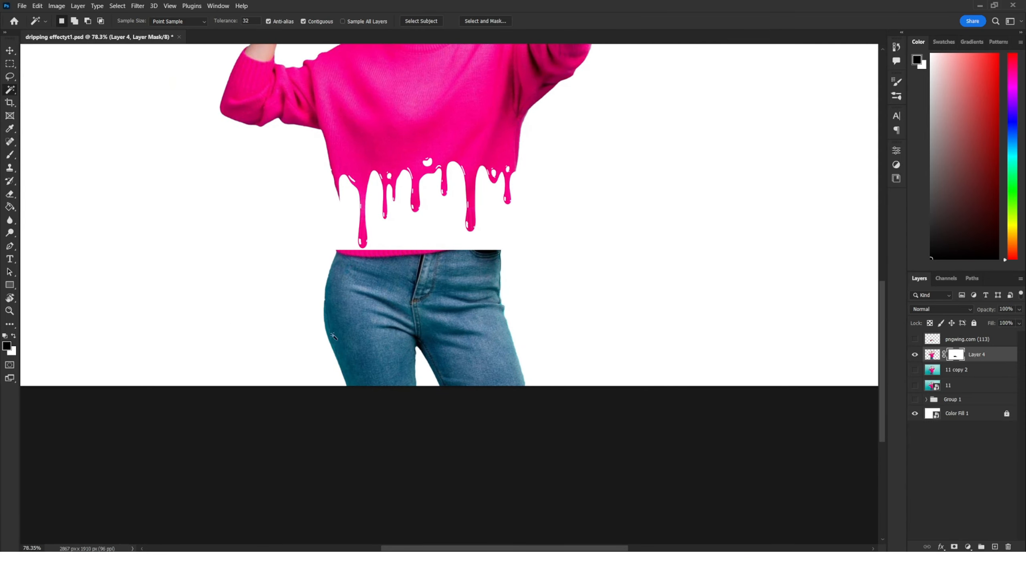
pyautogui.click(10, 156)
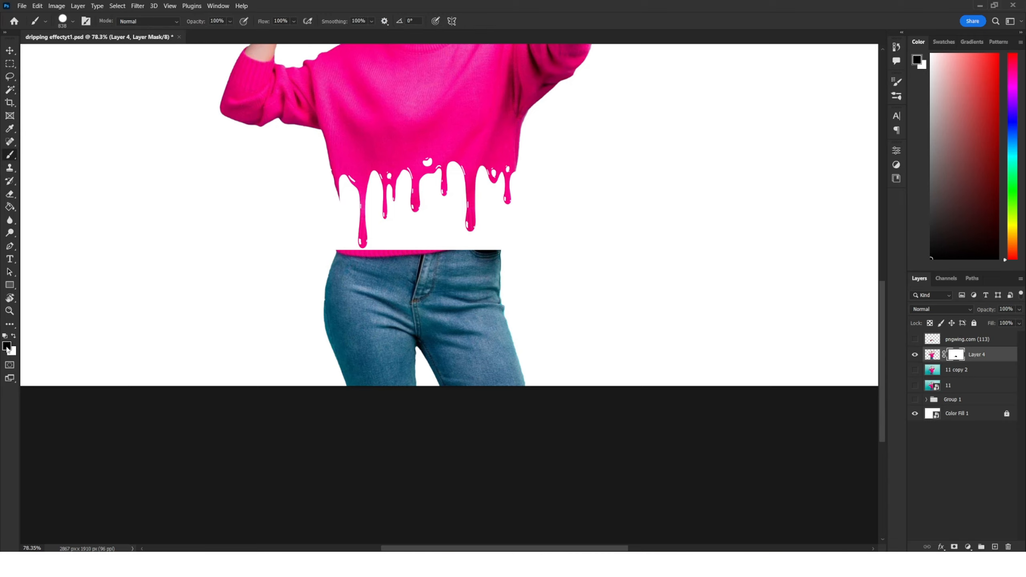
pyautogui.click(339, 386)
pyautogui.moveTo(339, 385)
pyautogui.mouseDown()
pyautogui.moveTo(520, 371)
pyautogui.moveTo(471, 371)
pyautogui.moveTo(448, 301)
pyautogui.mouseUp()
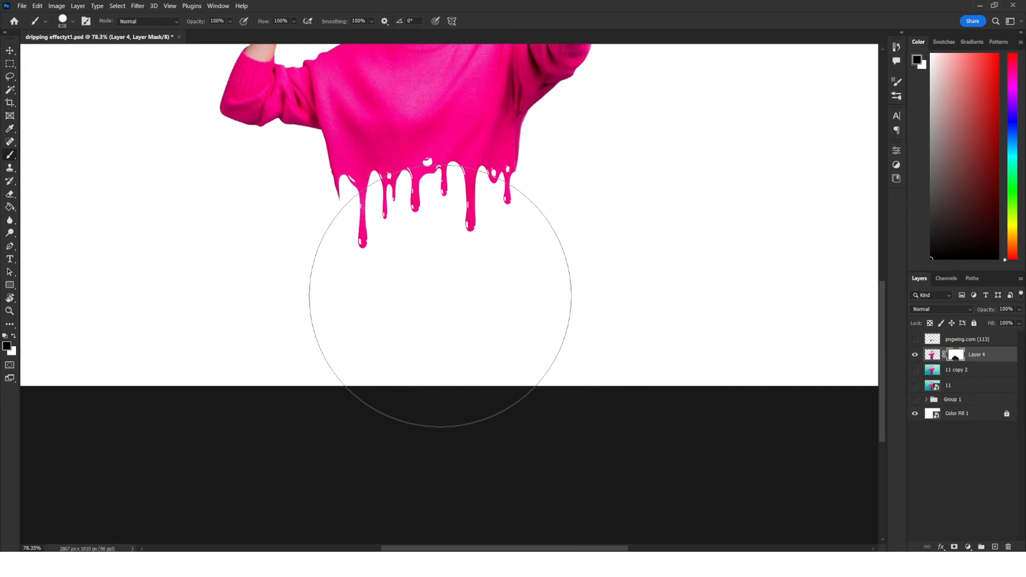
pyautogui.scroll(-4, 442, 298)
pyautogui.moveTo(470, 238); pyautogui.dragTo(462, 310)
pyautogui.scroll(3, 474, 295)
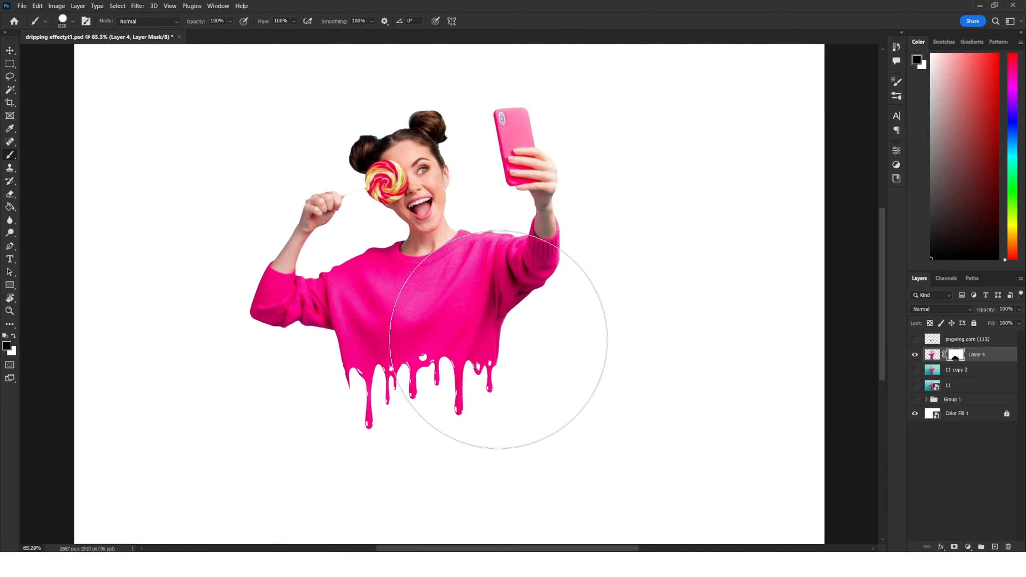
# Step: Move the masked woman slightly up and to the right on the canvas and deselect the layer
pyautogui.press('v')
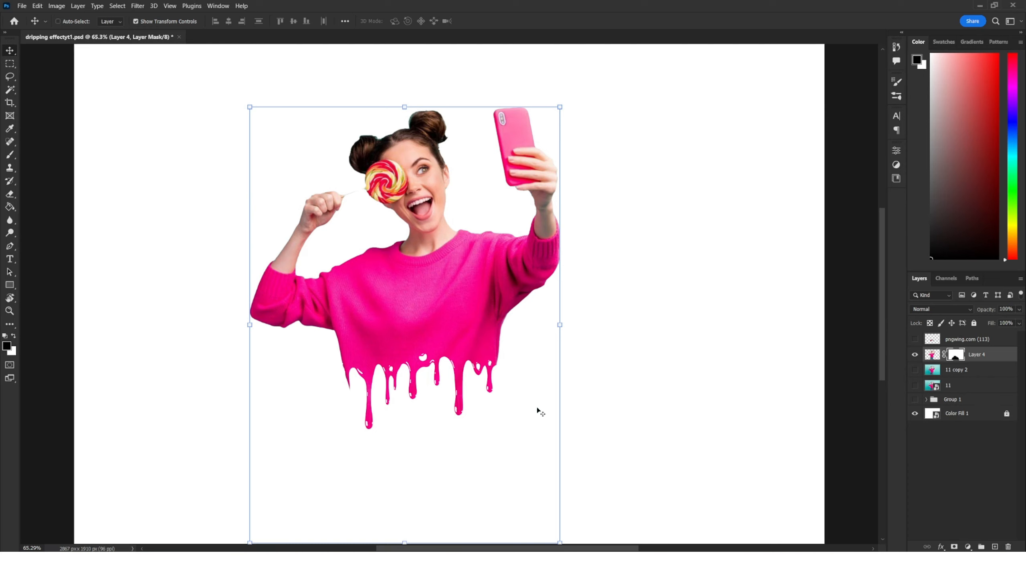
pyautogui.moveTo(412, 338); pyautogui.dragTo(432, 304)
pyautogui.click(952, 472)
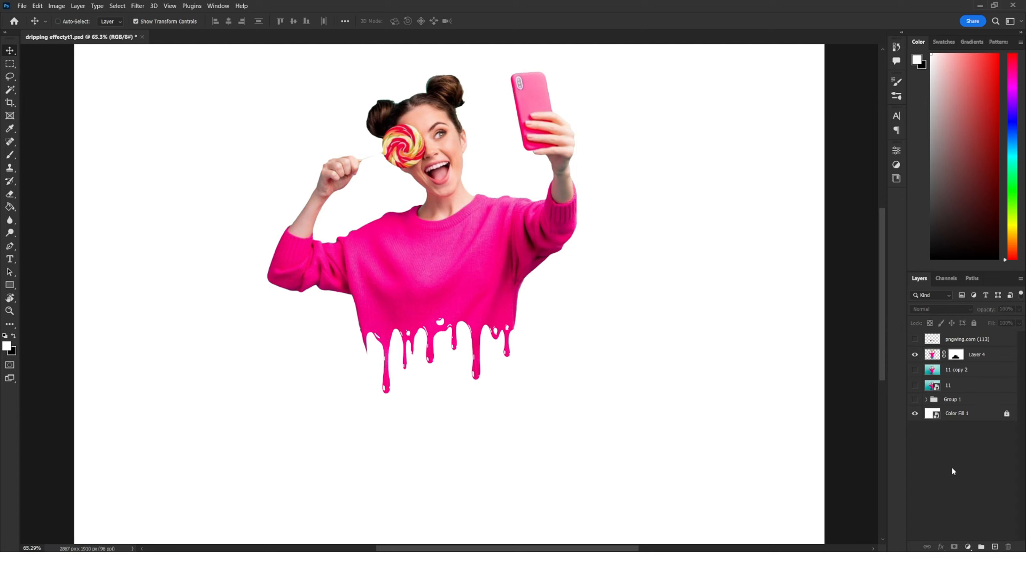
# Step: Add a Gradient fill layer above 11 copy 2 using the Foreground to Background preset from Basics
pyautogui.click(976, 375)
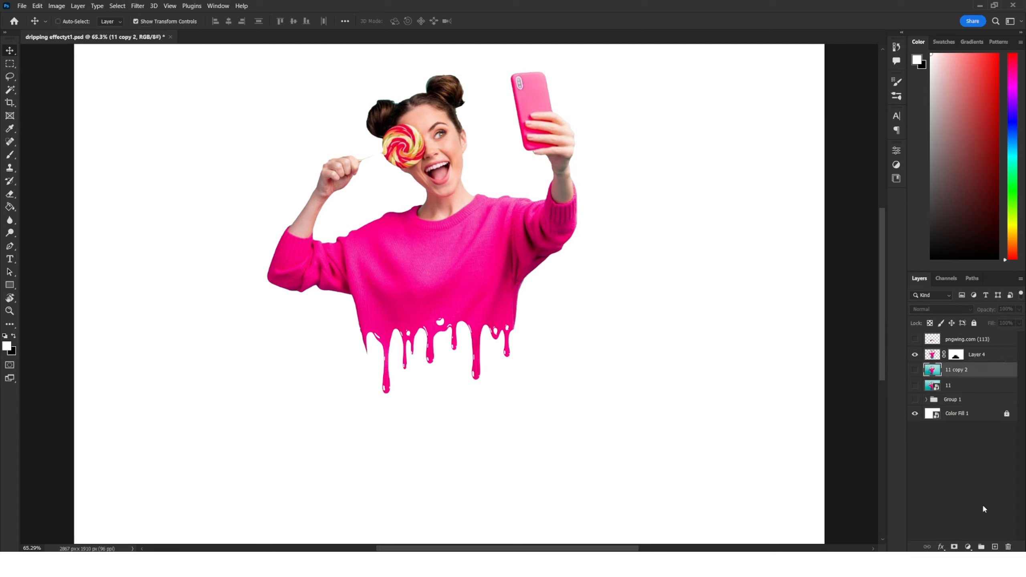
pyautogui.click(967, 547)
pyautogui.click(963, 377)
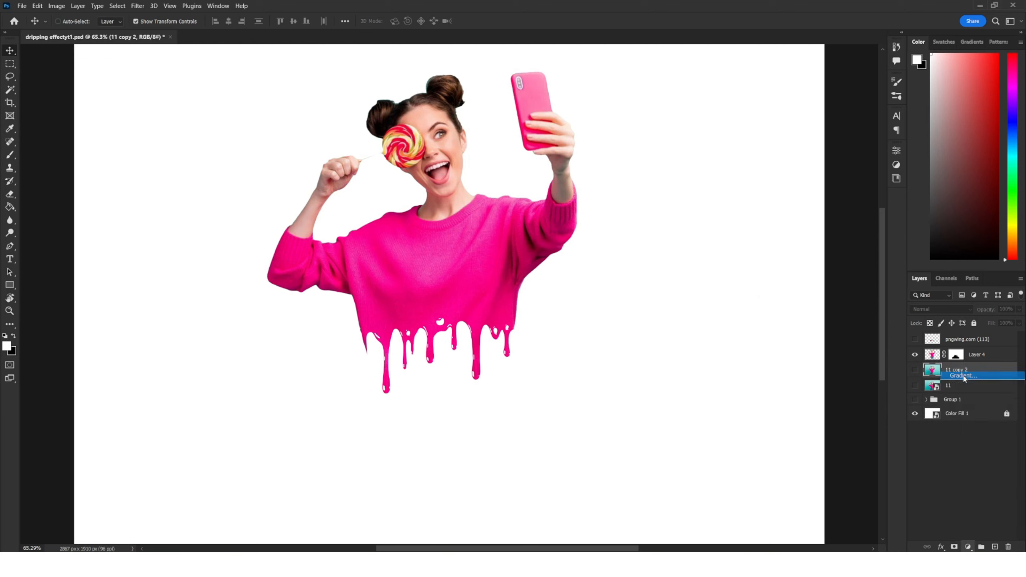
pyautogui.click(719, 193)
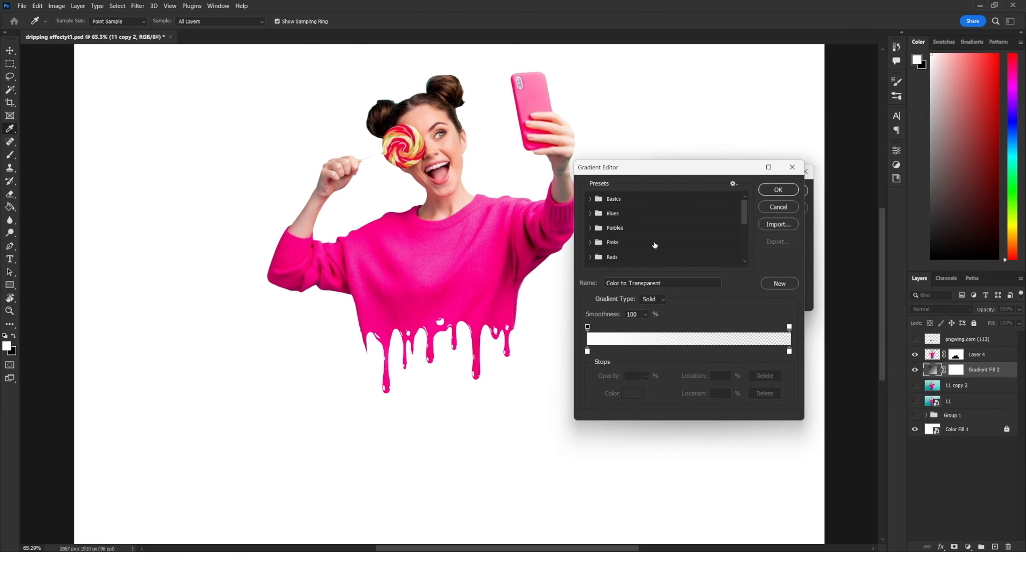
pyautogui.click(588, 200)
pyautogui.click(602, 214)
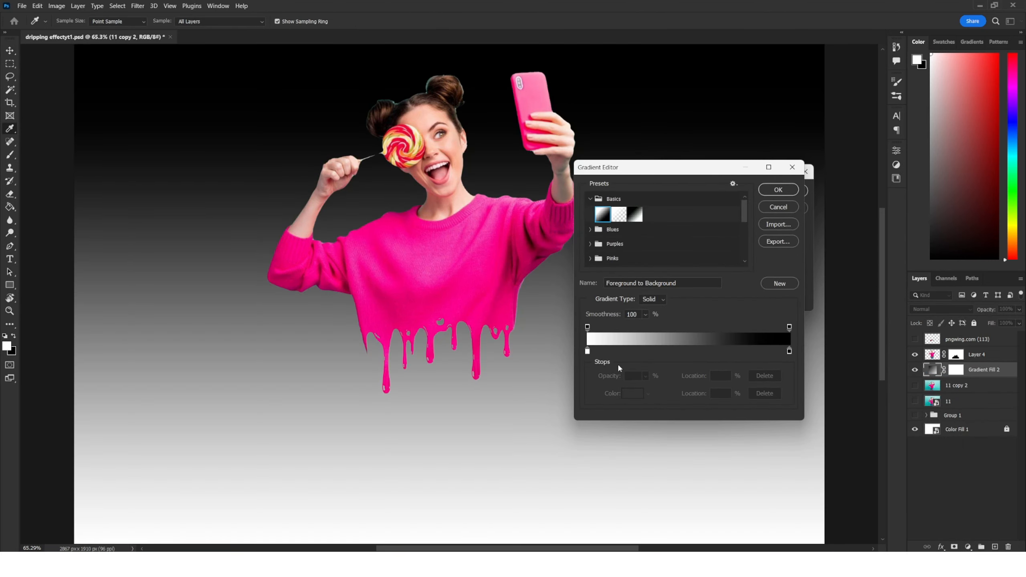
# Step: Recolor the gradient's black end stop with pink sampled from the sweater and accept the edited gradient
pyautogui.click(790, 351)
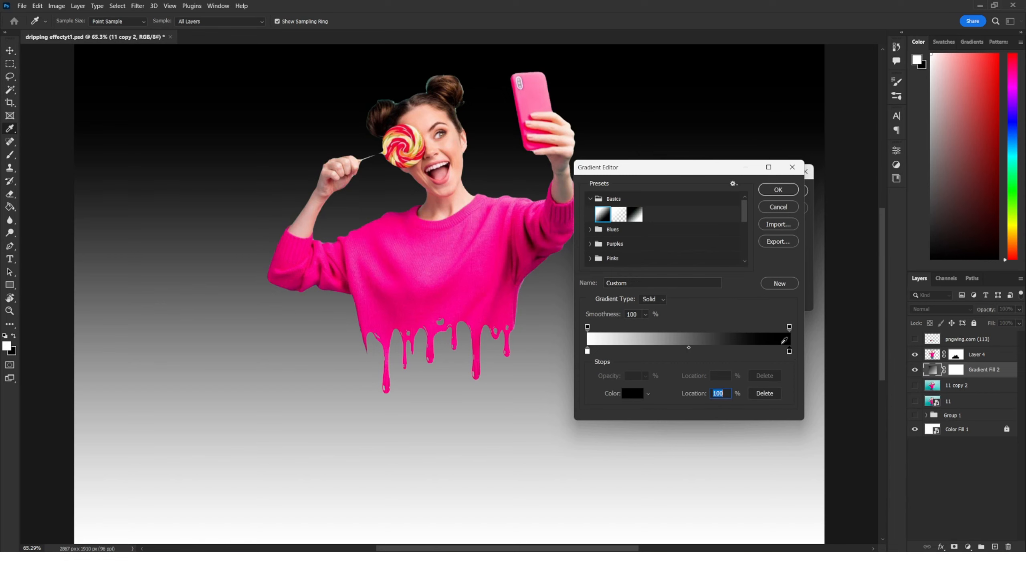
pyautogui.click(491, 254)
pyautogui.click(440, 322)
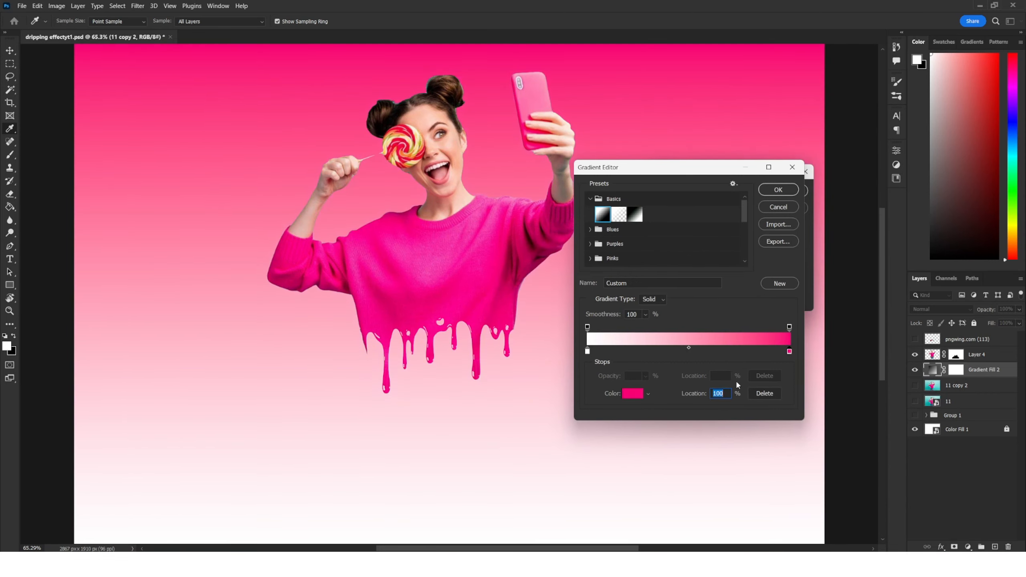
pyautogui.click(778, 190)
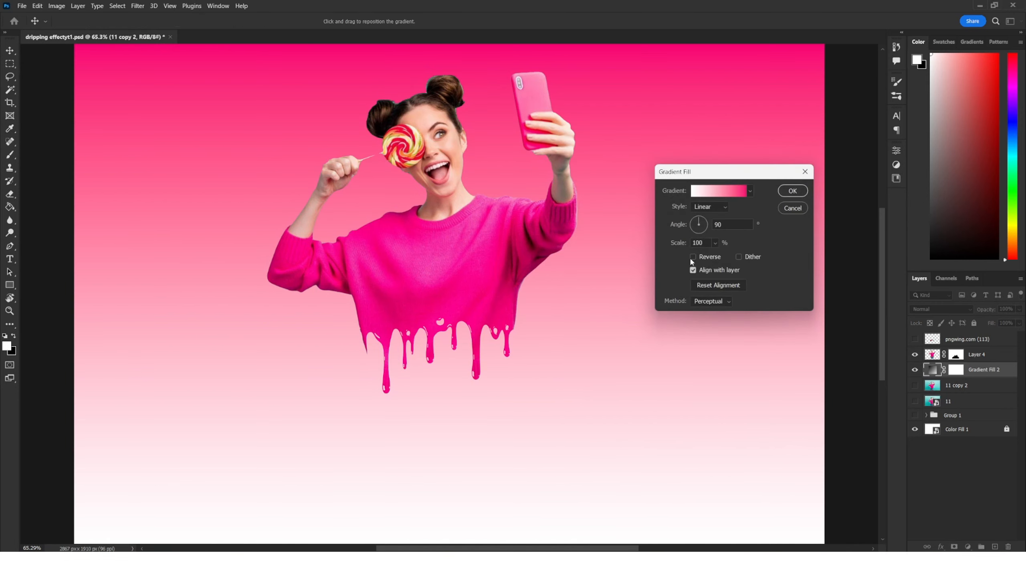
# Step: Set the gradient fill's style to Radial and its scale to 200%, and apply it
pyautogui.click(709, 206)
pyautogui.click(709, 224)
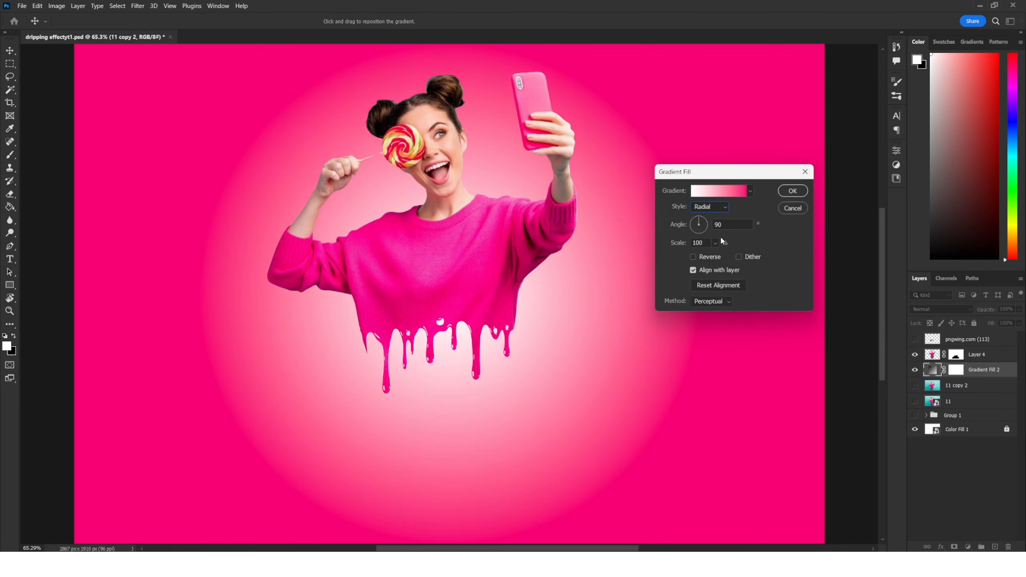
pyautogui.doubleClick(692, 243)
pyautogui.write('200')
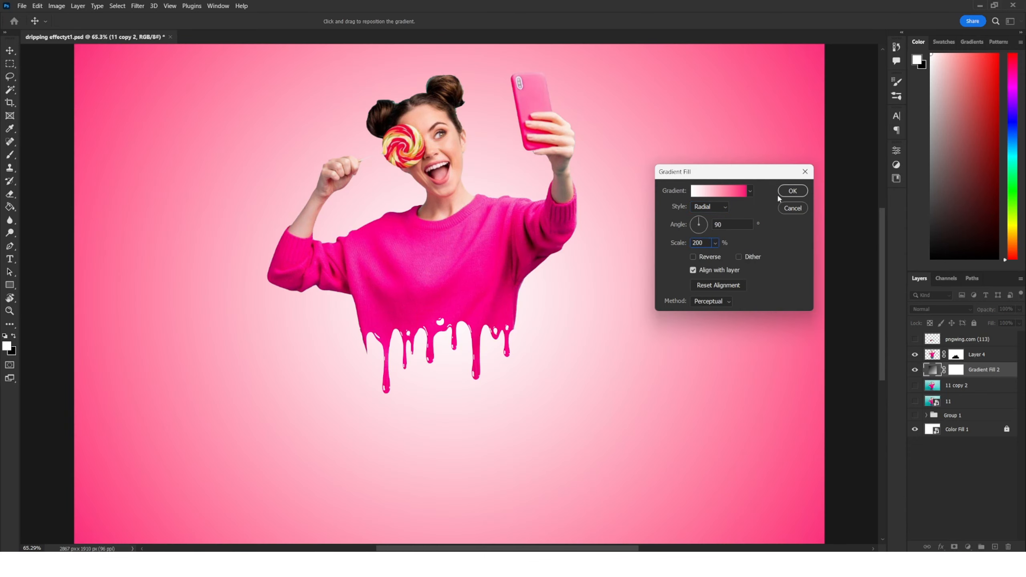
pyautogui.click(783, 192)
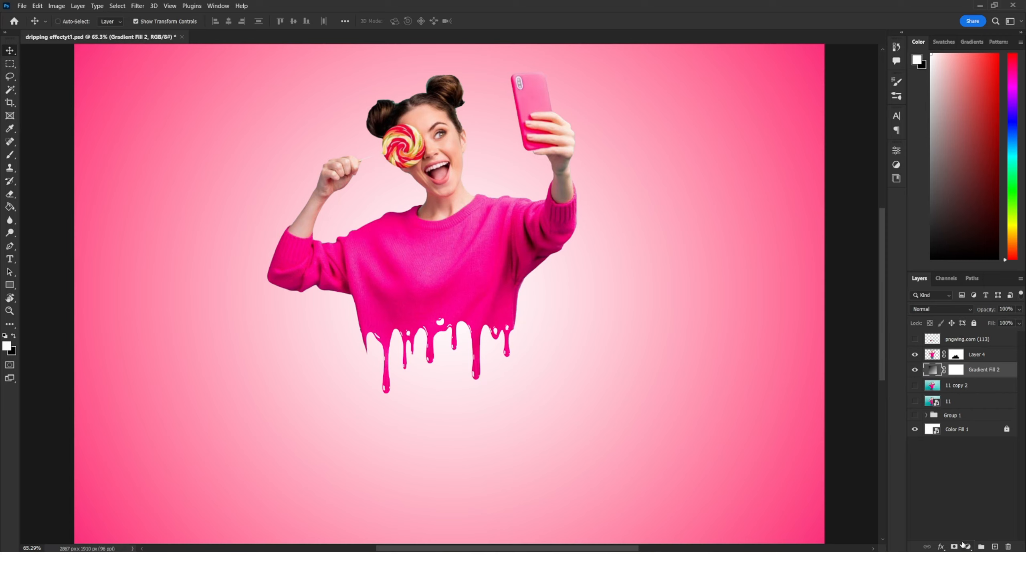
# Step: Add a new layer above Gradient Fill 2 and paint one large soft black brush dab behind the sweater's drips
pyautogui.click(994, 546)
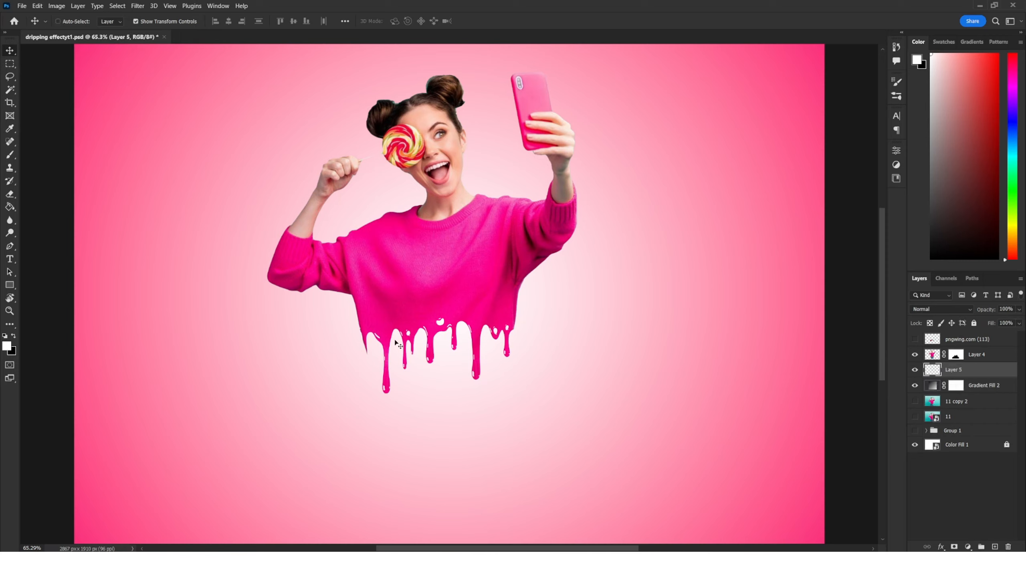
pyautogui.click(15, 339)
pyautogui.press('b')
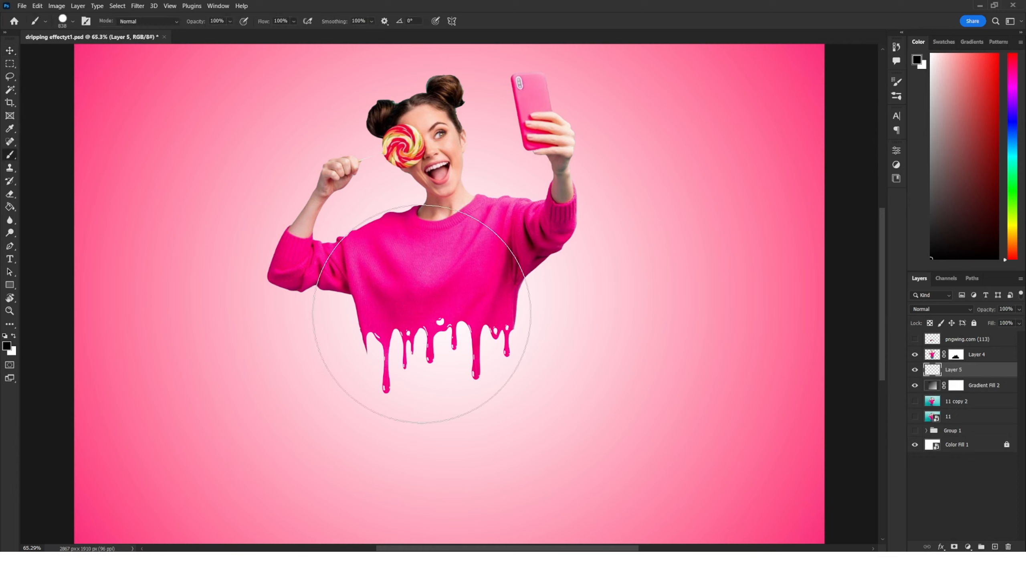
pyautogui.moveTo(430, 307)
pyautogui.mouseDown()
pyautogui.moveTo(435, 258)
pyautogui.moveTo(435, 397)
pyautogui.moveTo(429, 105)
pyautogui.moveTo(421, 270)
pyautogui.moveTo(438, 319)
pyautogui.mouseUp()
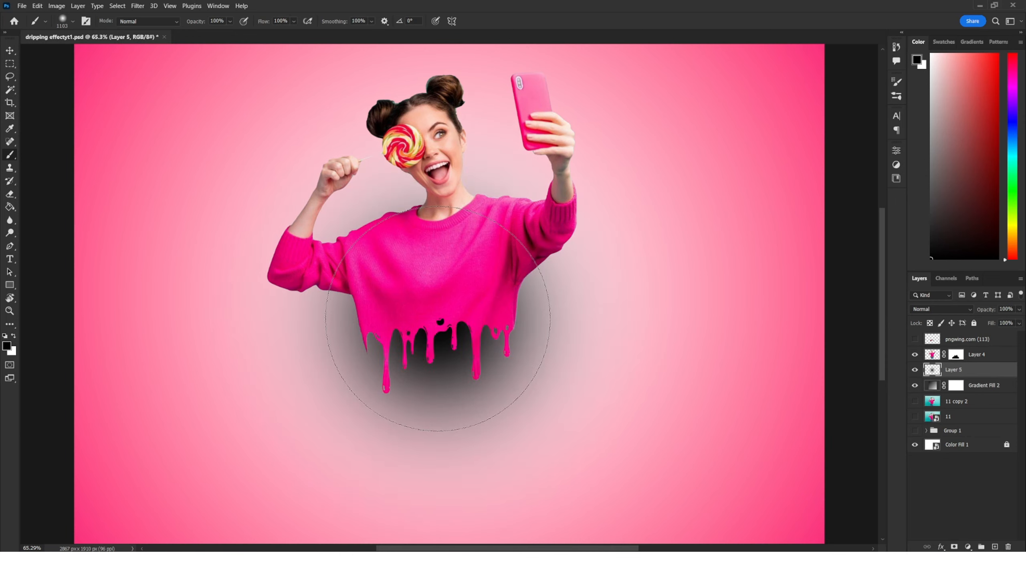
# Step: Transform the black dab into a thin flat shadow below the drips, at 57.45% width and 4.33% height
pyautogui.hotkey('ctrl', 't')
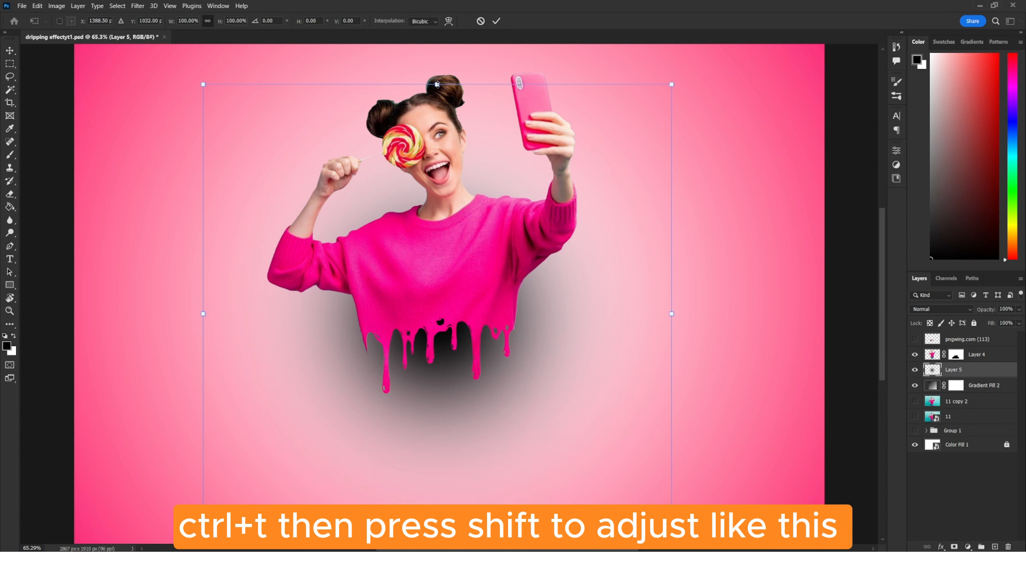
pyautogui.moveTo(437, 84); pyautogui.dragTo(449, 442)
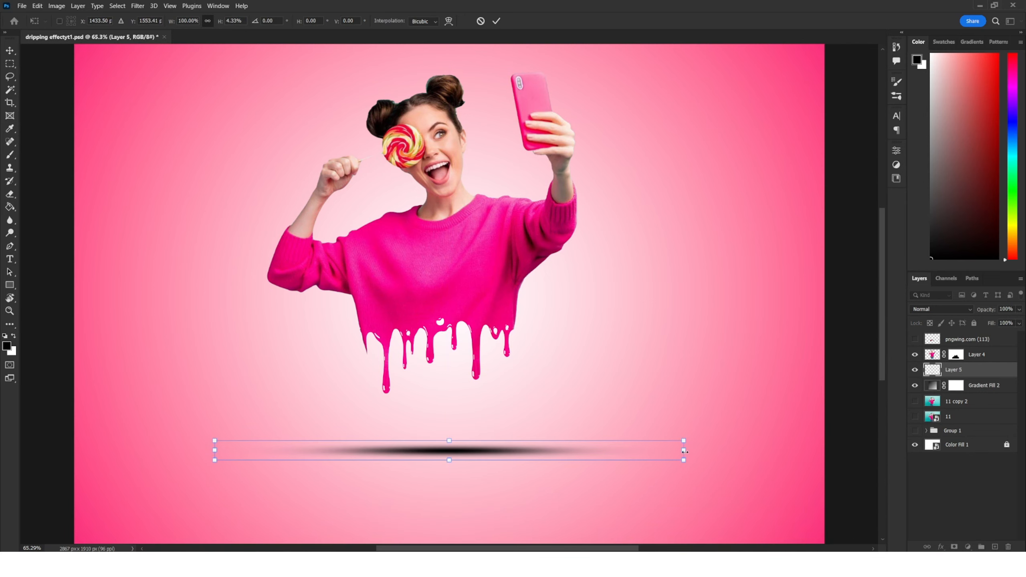
pyautogui.moveTo(683, 451); pyautogui.dragTo(583, 439)
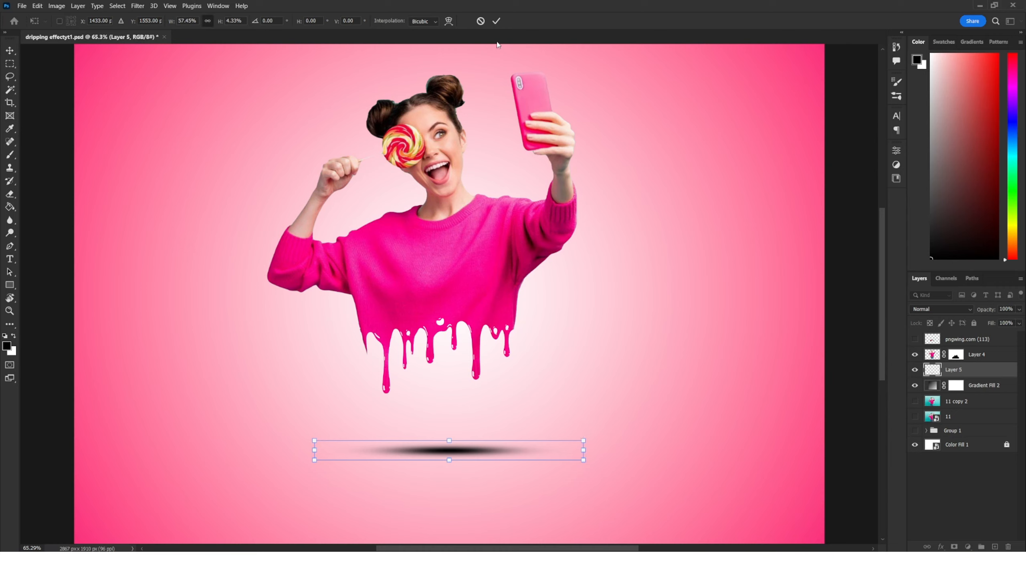
pyautogui.click(496, 21)
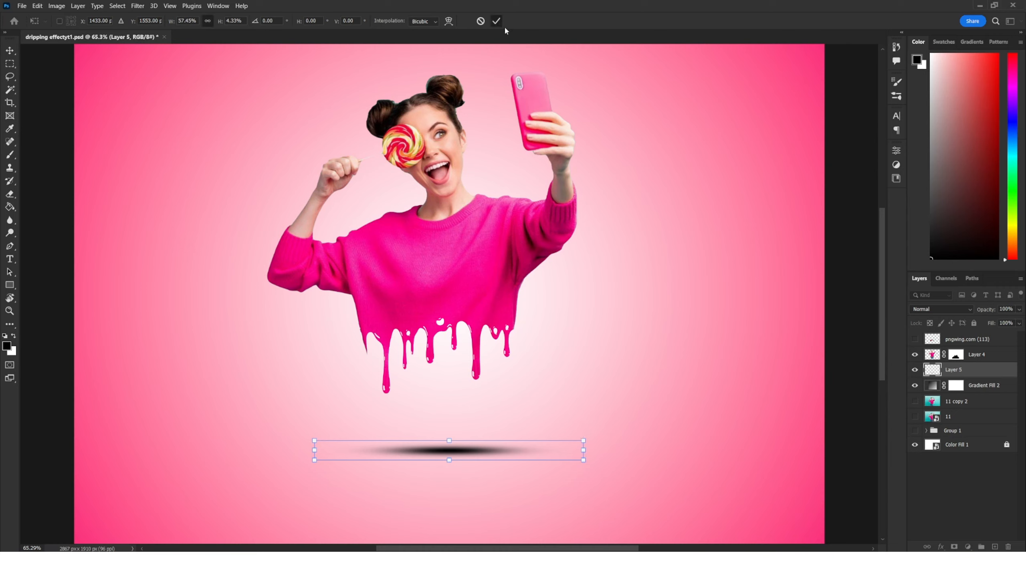
# Step: Set the shadow layer's opacity to 50% and nudge the shadow beneath the drips
pyautogui.click(1005, 310)
pyautogui.write('50')
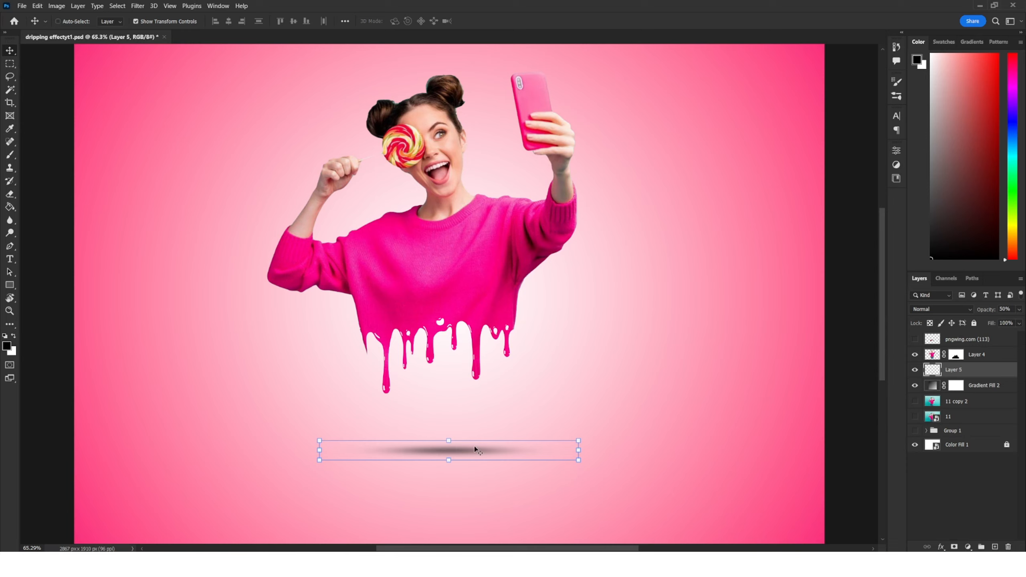
pyautogui.moveTo(471, 445); pyautogui.dragTo(474, 450)
# Step: Scale Layer 4 and the shadow layer together to 73.33% and move them slightly up within the gradient's bright centre
pyautogui.keyDown('ctrl'); pyautogui.click(986, 355); pyautogui.keyUp('ctrl')
pyautogui.moveTo(447, 325); pyautogui.dragTo(449, 317)
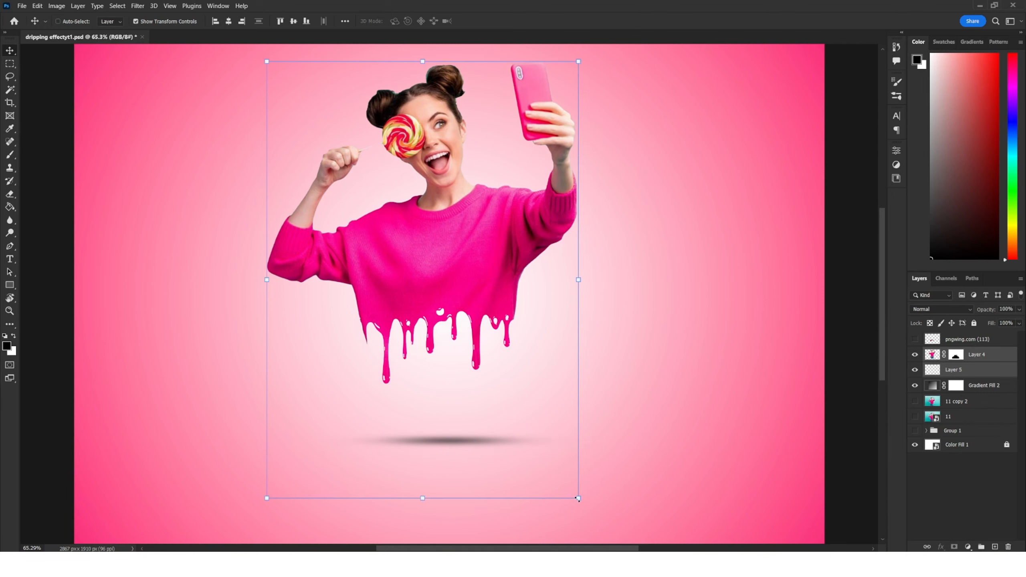
pyautogui.moveTo(577, 499); pyautogui.dragTo(552, 461)
pyautogui.moveTo(460, 322); pyautogui.dragTo(469, 329)
pyautogui.moveTo(564, 467); pyautogui.dragTo(545, 444)
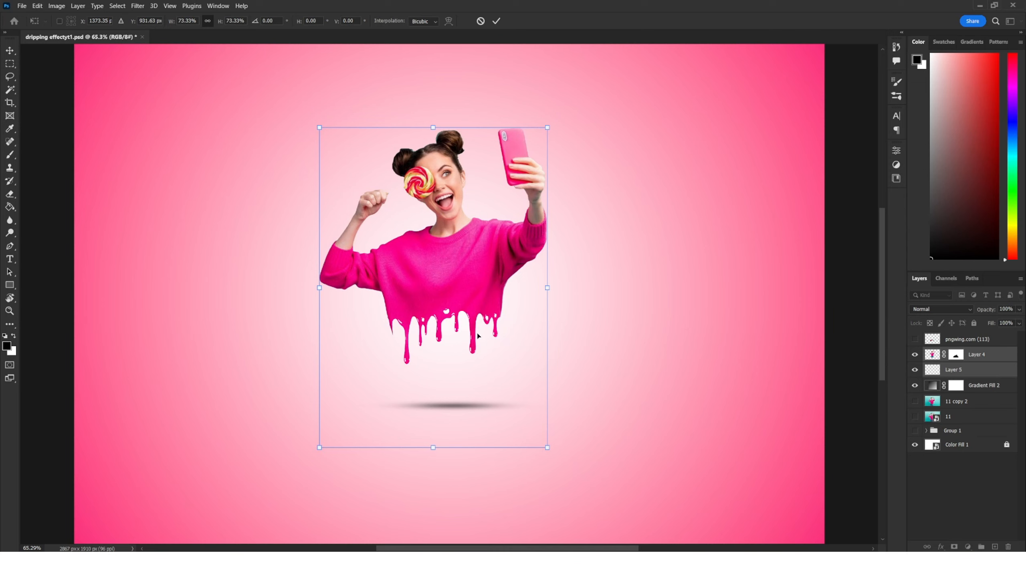
pyautogui.moveTo(462, 317); pyautogui.dragTo(473, 304)
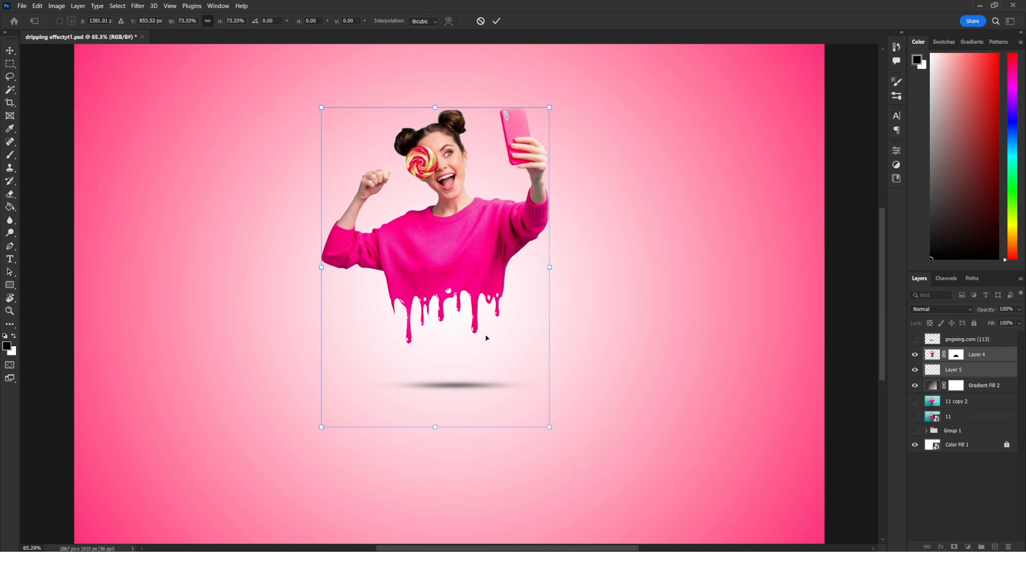
pyautogui.press('Return')
# Step: Set the shadow layer's opacity to 60% and its blend mode to Multiply, and deselect the layer
pyautogui.click(987, 370)
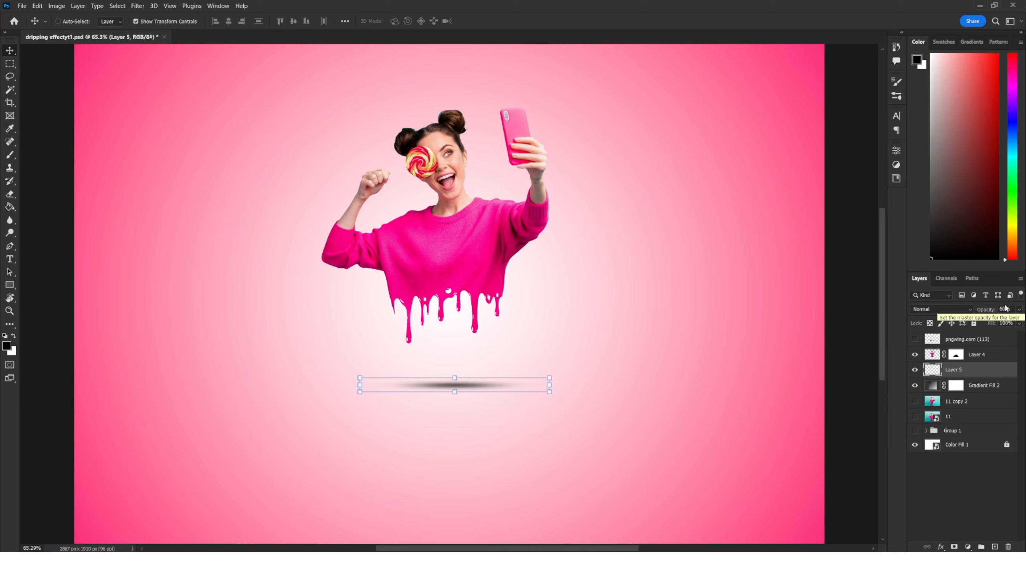
pyautogui.click(1007, 308)
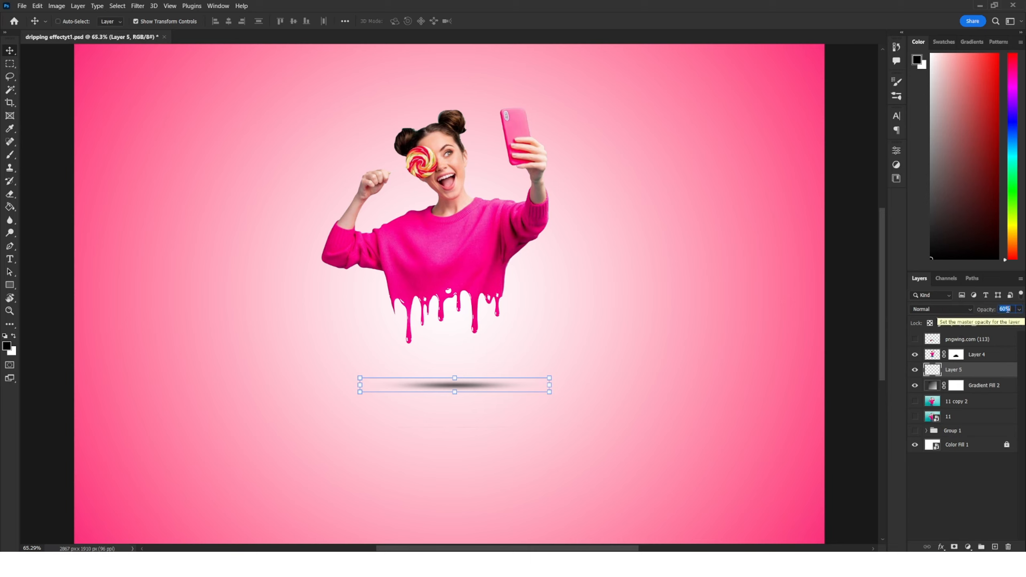
pyautogui.click(965, 308)
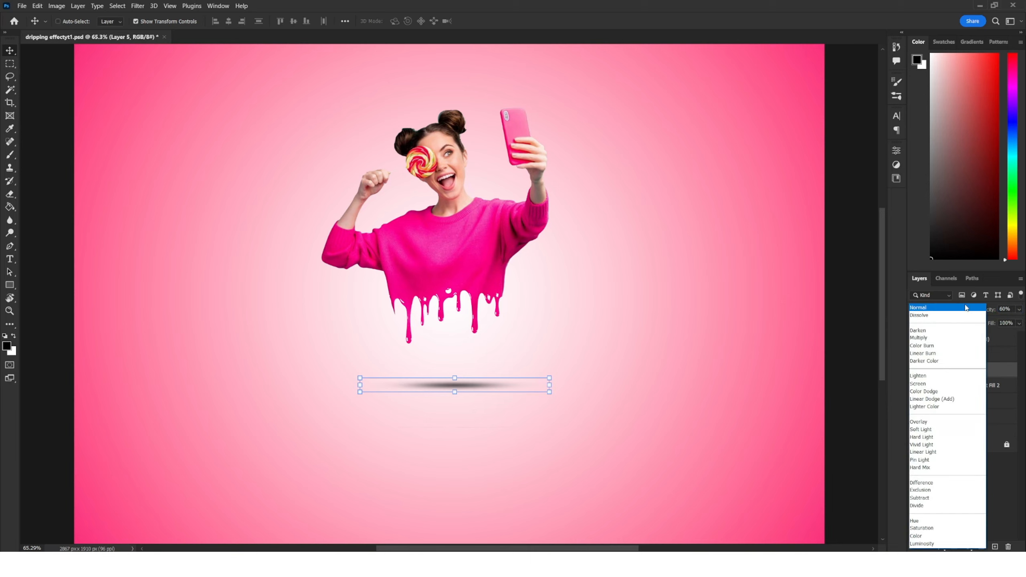
pyautogui.click(932, 338)
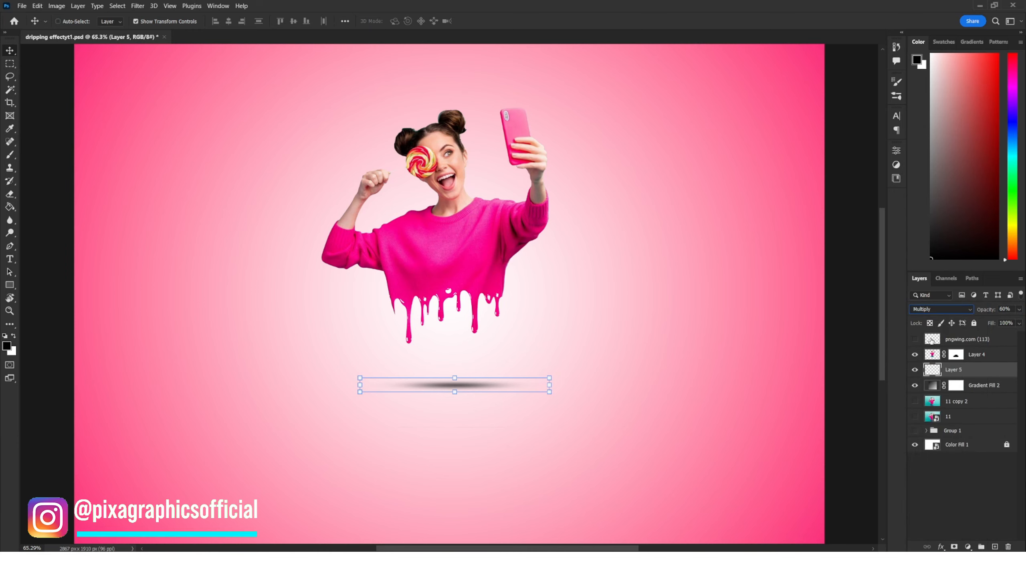
pyautogui.click(975, 479)
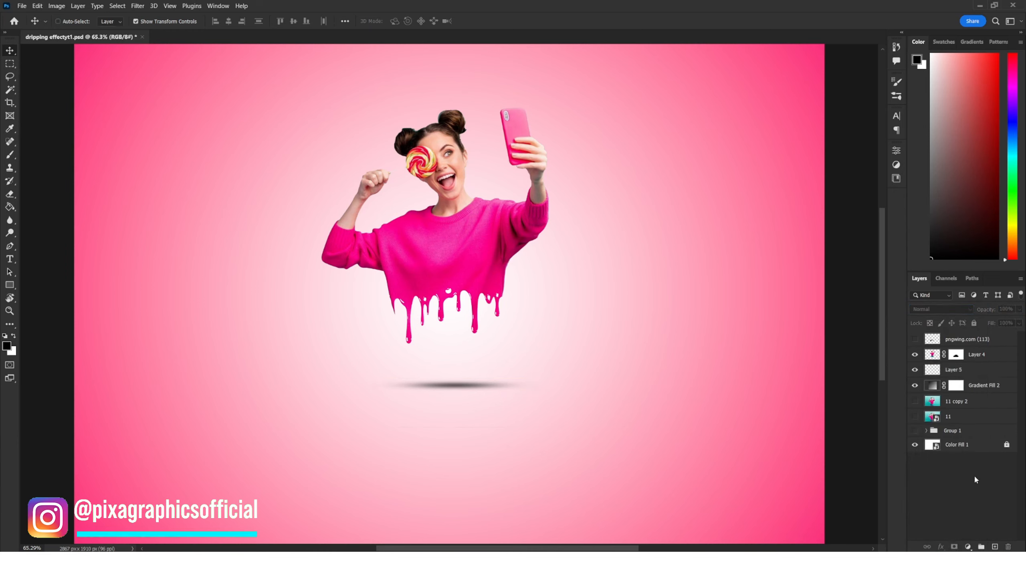
# Step: Enlarge Layer 4 and the shadow layer together to 136.58% and move them down on the canvas
pyautogui.click(974, 357)
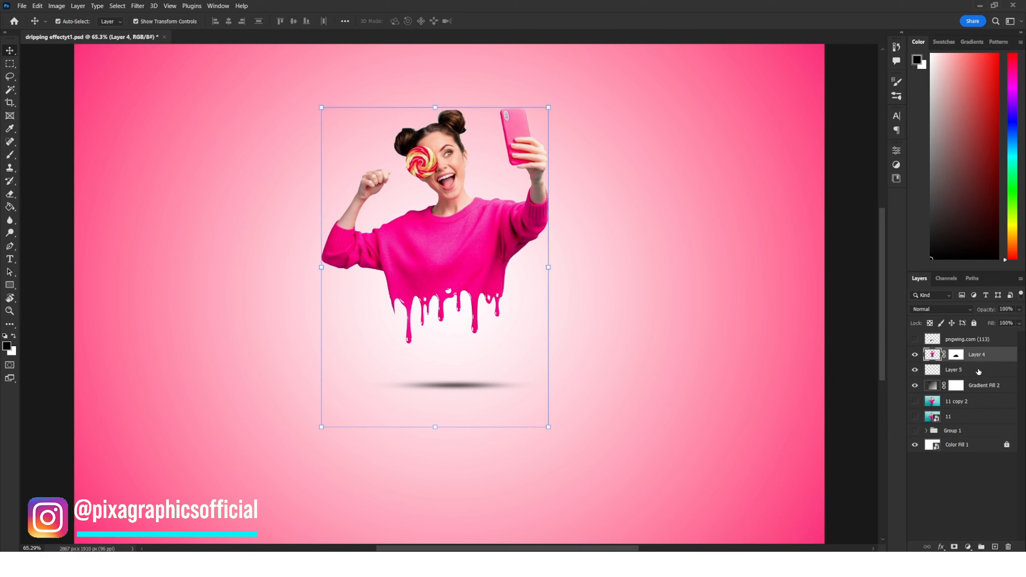
pyautogui.keyDown('shift'); pyautogui.click(978, 371); pyautogui.keyUp('shift')
pyautogui.hotkey('ctrl', 't')
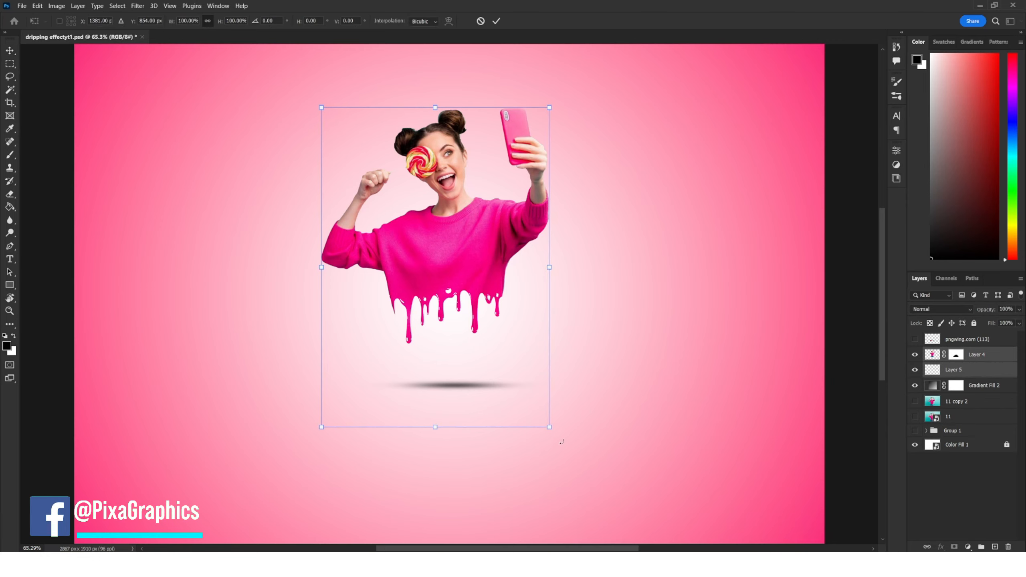
pyautogui.moveTo(549, 427); pyautogui.dragTo(596, 481)
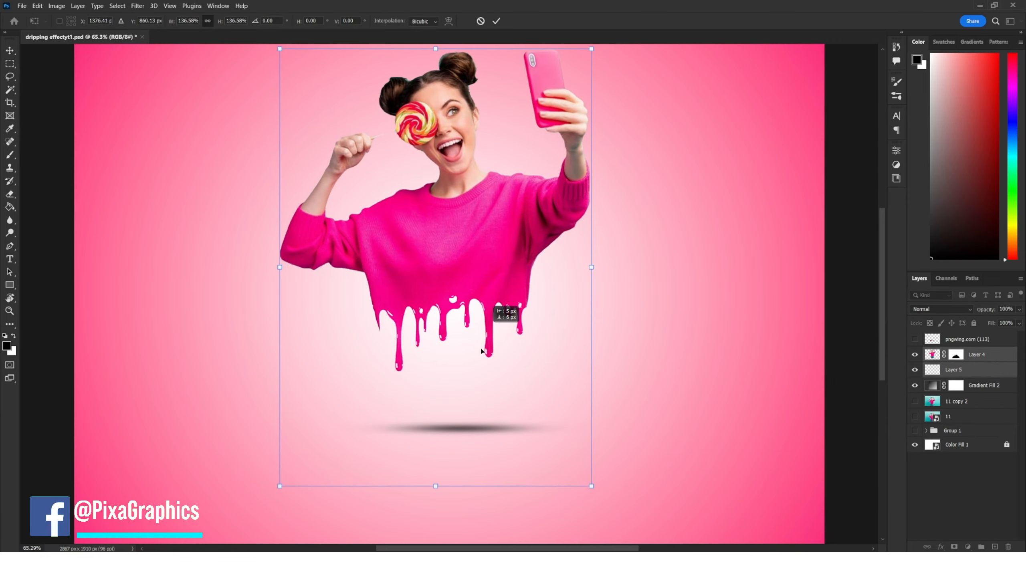
pyautogui.moveTo(480, 350); pyautogui.dragTo(489, 358)
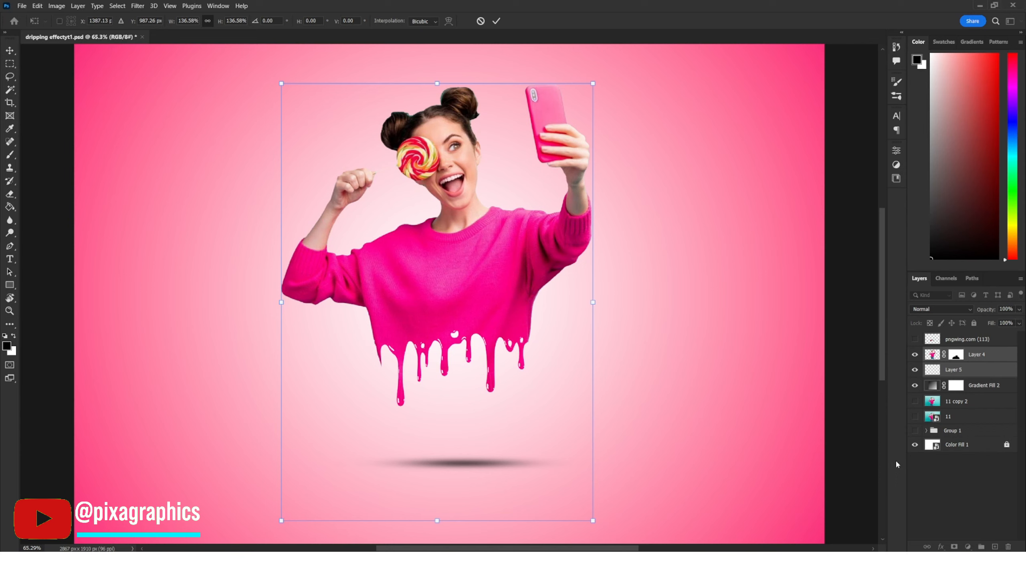
# Step: Group Layer 4 and the shadow layer together
pyautogui.click(987, 370)
pyautogui.keyDown('shift'); pyautogui.click(987, 354); pyautogui.keyUp('shift')
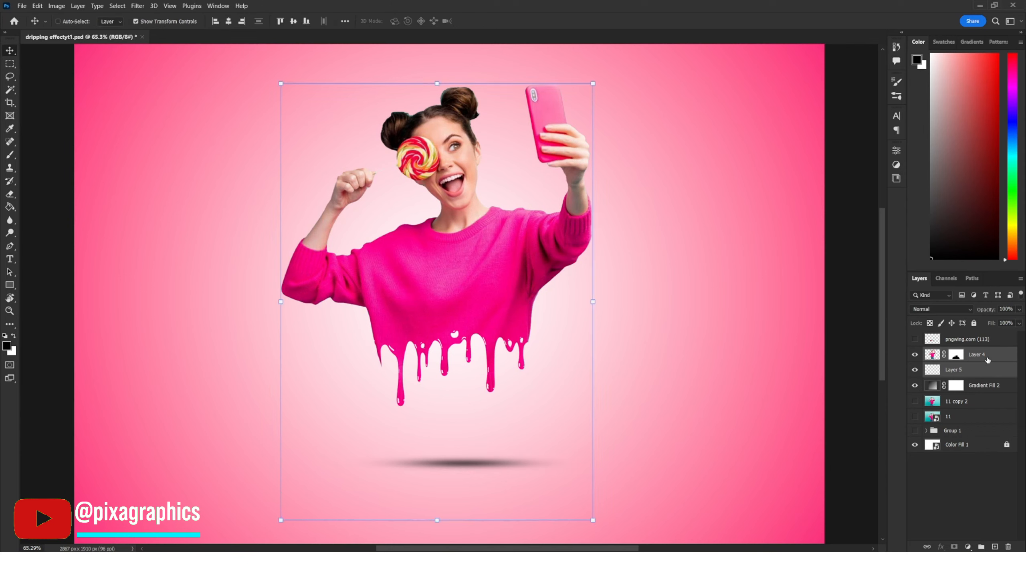
pyautogui.hotkey('ctrl', 'g')
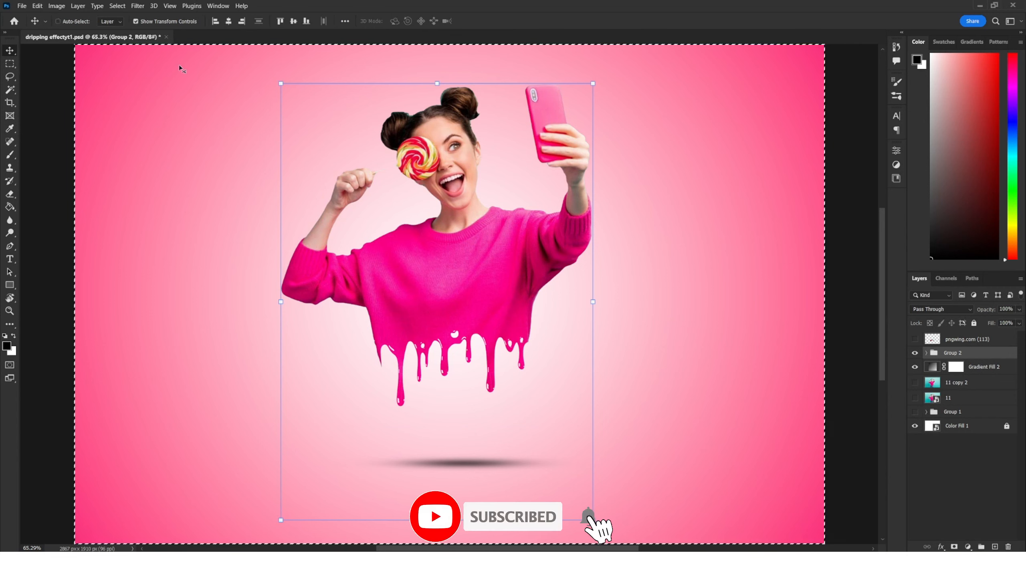
# Step: Center the woman-and-shadow group horizontally and vertically on the whole canvas and clear the selection
pyautogui.click(228, 21)
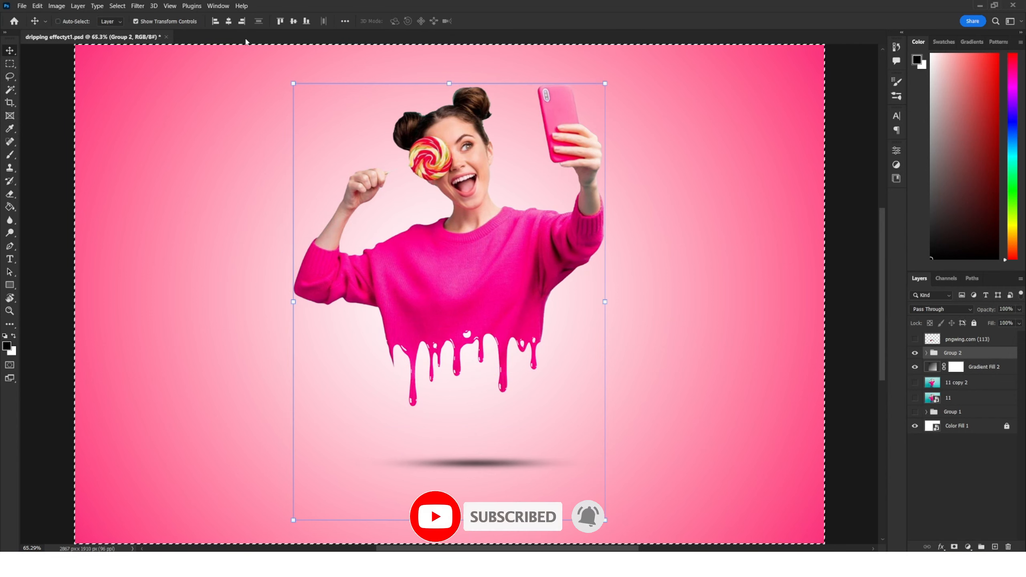
pyautogui.click(293, 21)
pyautogui.hotkey('ctrl', 'd')
pyautogui.click(933, 476)
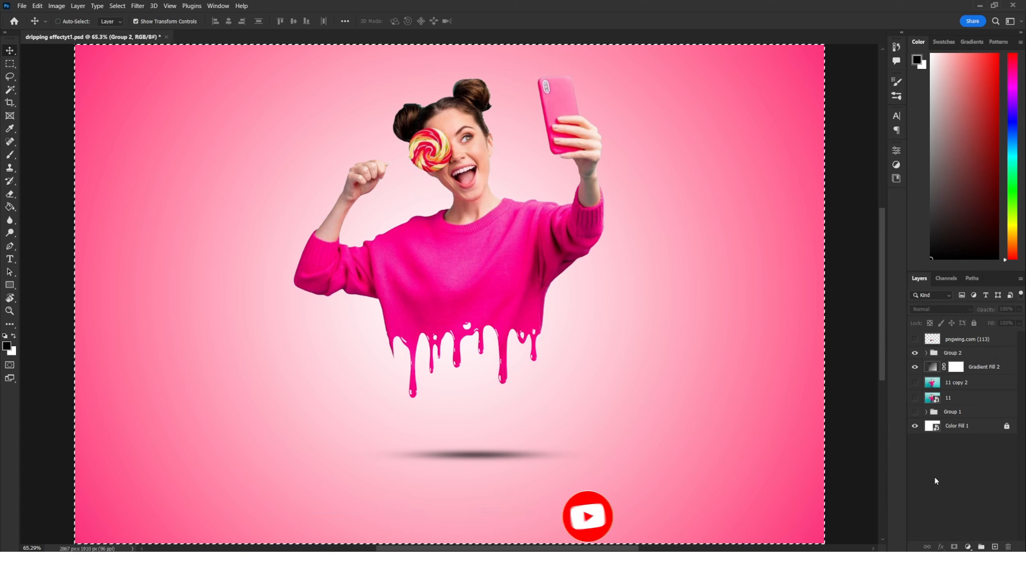